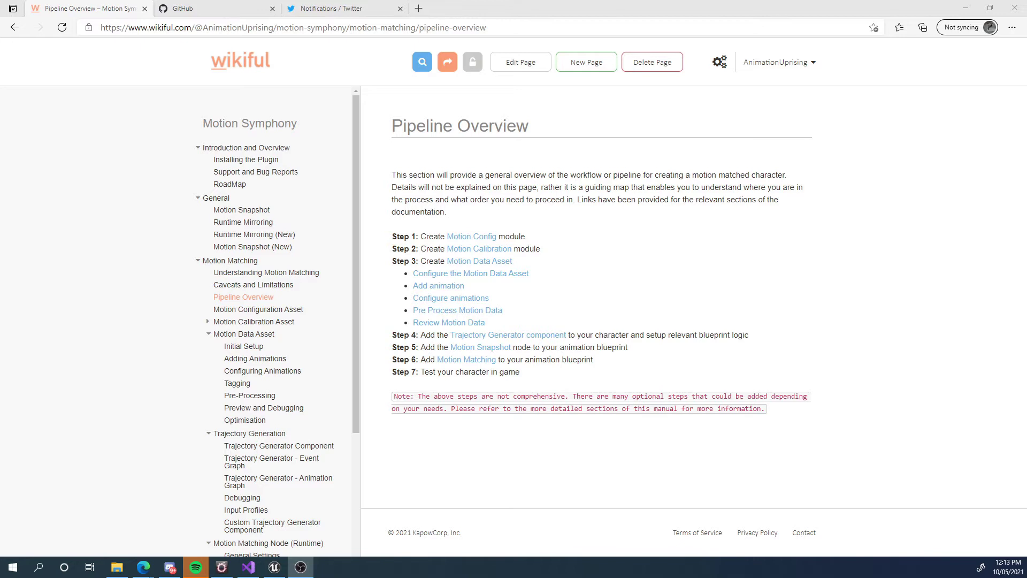
- Examine the Motion Symphony documentation's section list and the numbered workflow steps on the Pipeline Overview page
{"action": "scroll", "coordinate": [320, 353], "scroll_direction": "down", "scroll_amount": 5}
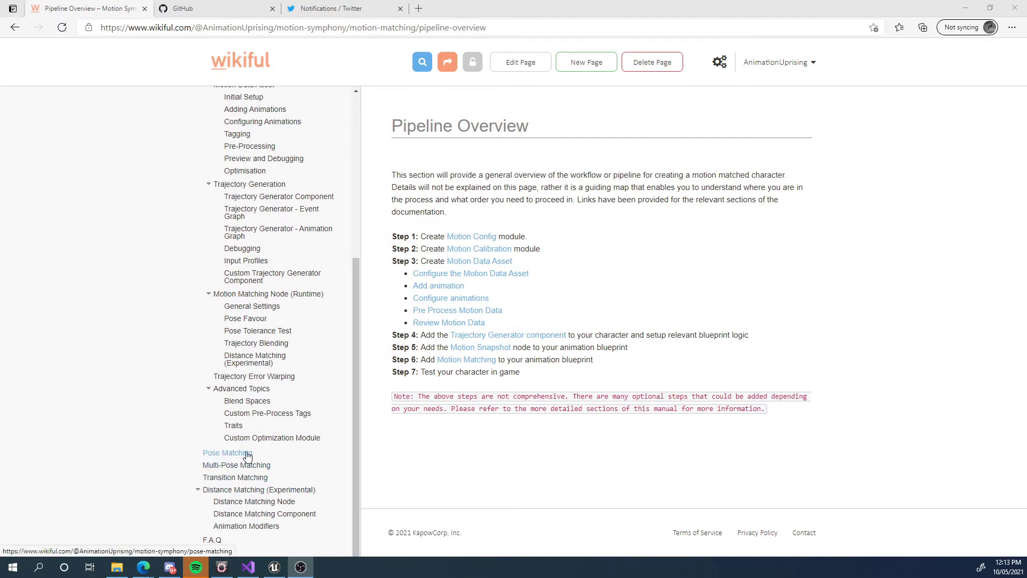
{"action": "scroll", "coordinate": [245, 454], "scroll_direction": "up", "scroll_amount": 3}
{"action": "scroll", "coordinate": [248, 455], "scroll_direction": "up", "scroll_amount": 2}
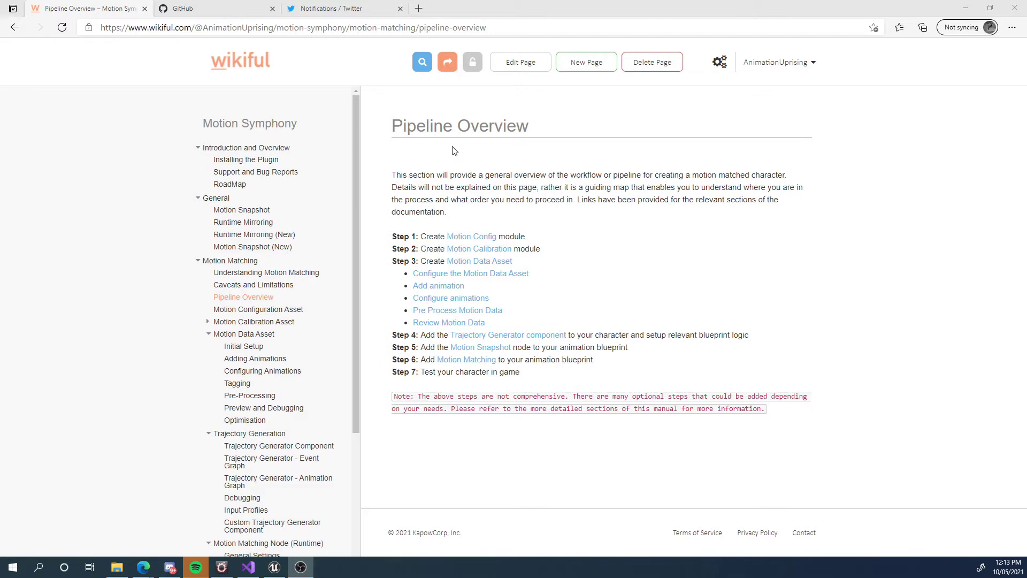
{"action": "left_click_drag", "start_coordinate": [388, 131], "coordinate": [576, 142]}
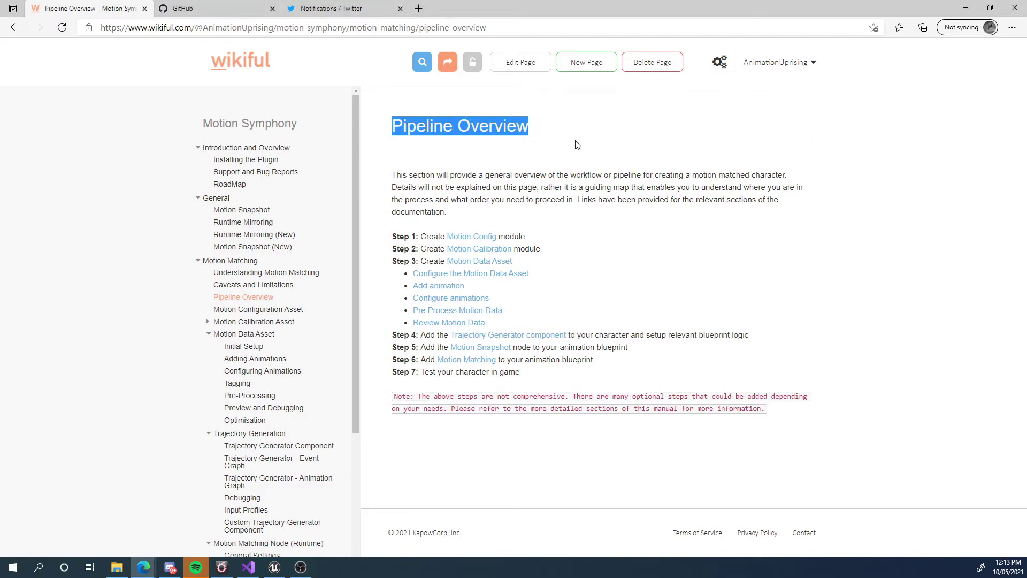
{"action": "left_click", "coordinate": [584, 171]}
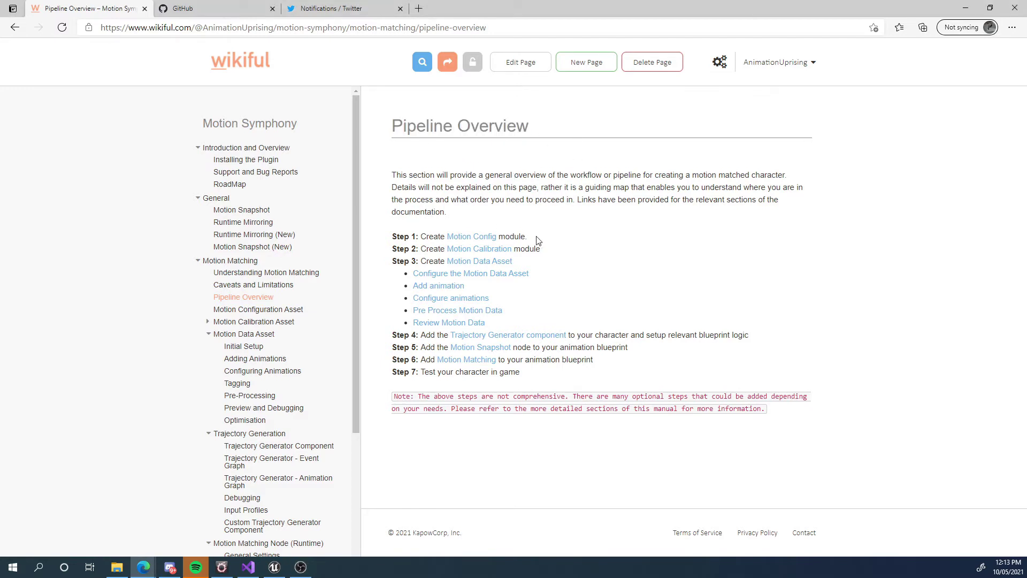
{"action": "left_click_drag", "start_coordinate": [527, 236], "coordinate": [373, 264]}
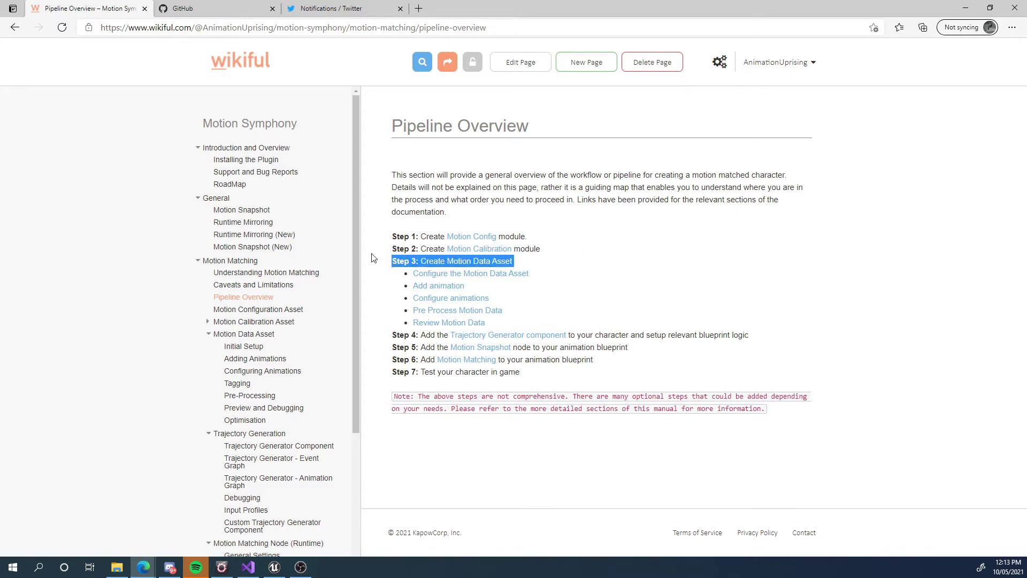
{"action": "left_click_drag", "start_coordinate": [582, 249], "coordinate": [560, 244]}
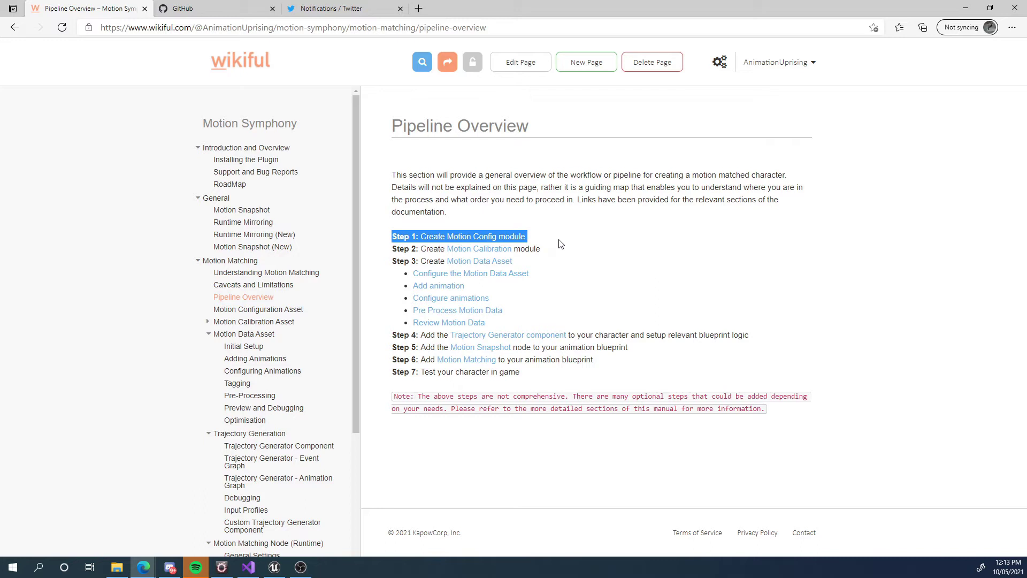
{"action": "left_click_drag", "start_coordinate": [387, 250], "coordinate": [573, 251]}
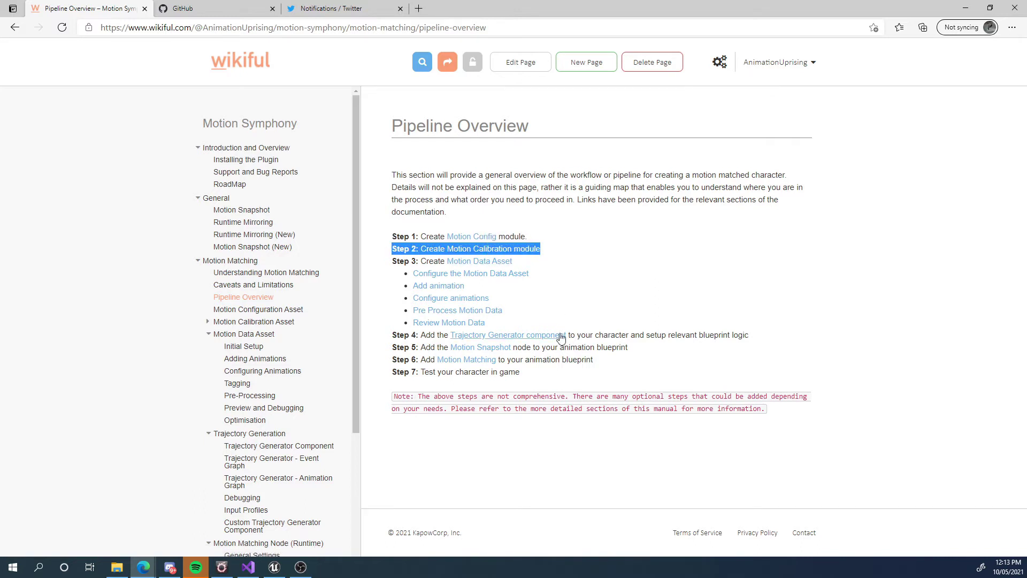
{"action": "left_click_drag", "start_coordinate": [599, 373], "coordinate": [397, 227]}
{"action": "left_click", "coordinate": [487, 222]}
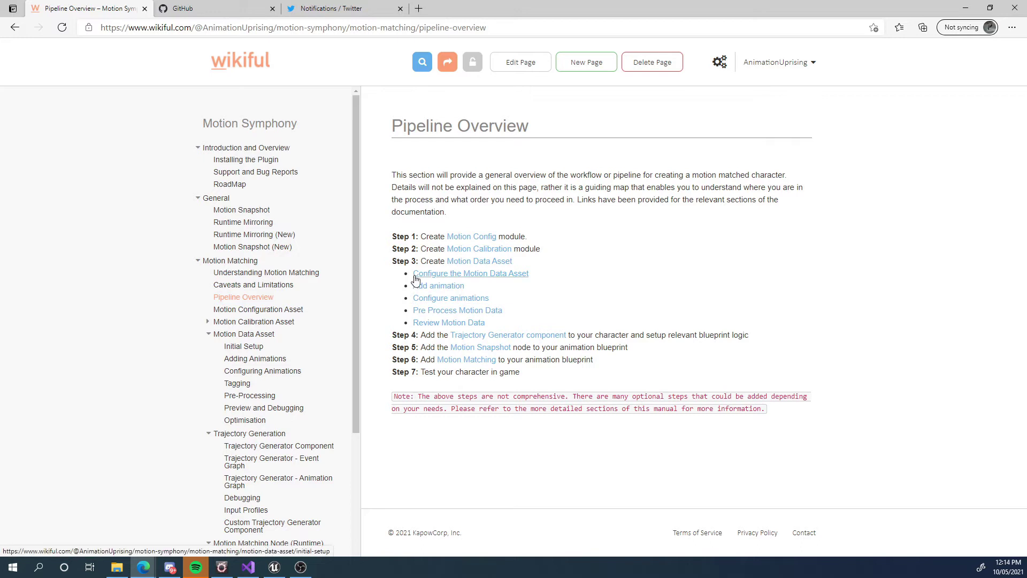
- Open the Motion Config documentation page from Step 1 and skim through its contents
{"action": "left_click", "coordinate": [464, 238]}
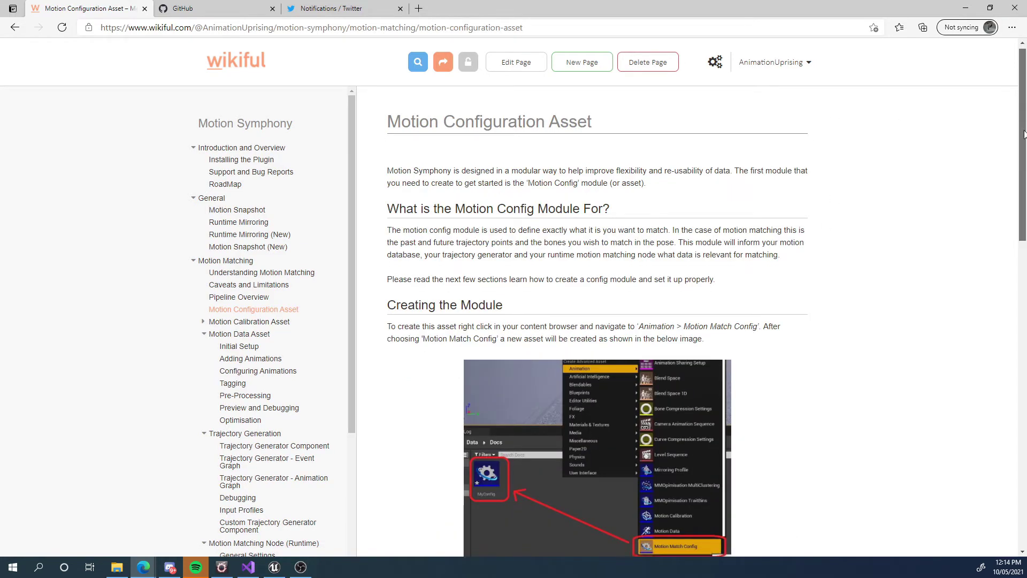
{"action": "scroll", "coordinate": [1002, 386], "scroll_direction": "down", "scroll_amount": 10}
{"action": "scroll", "coordinate": [943, 128], "scroll_direction": "up", "scroll_amount": 10}
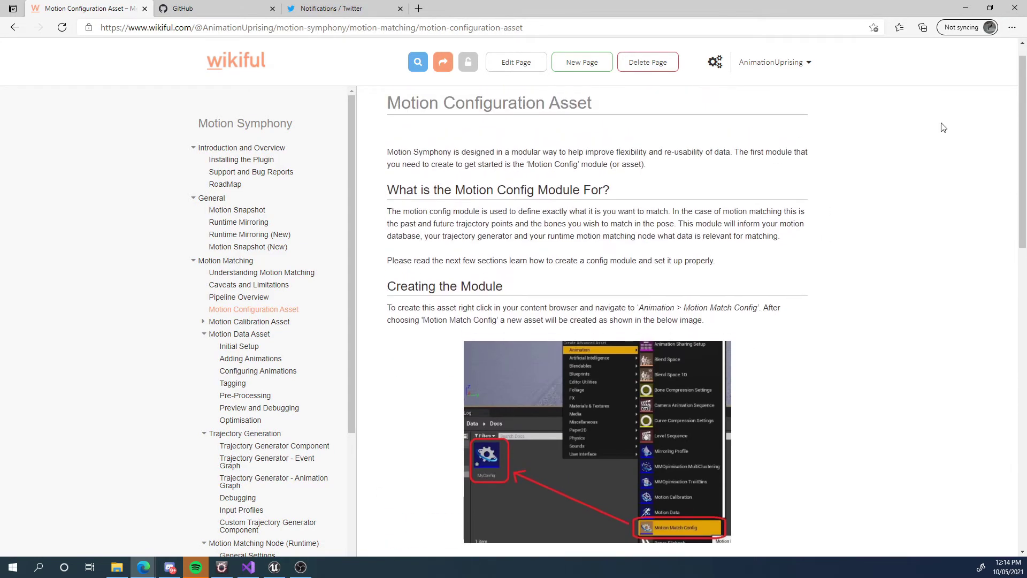
- Switch to Unreal Editor and create a Motion Match Config asset named MyConfig in the Data/Tutorial folder
{"action": "double_click", "coordinate": [490, 4]}
{"action": "left_click", "coordinate": [348, 495]}
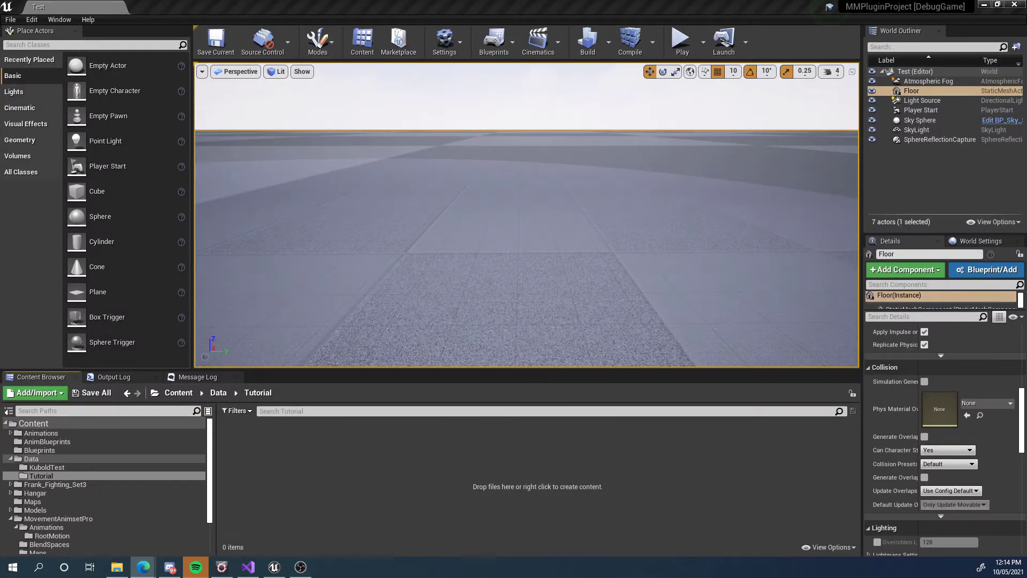
{"action": "right_click", "coordinate": [369, 473]}
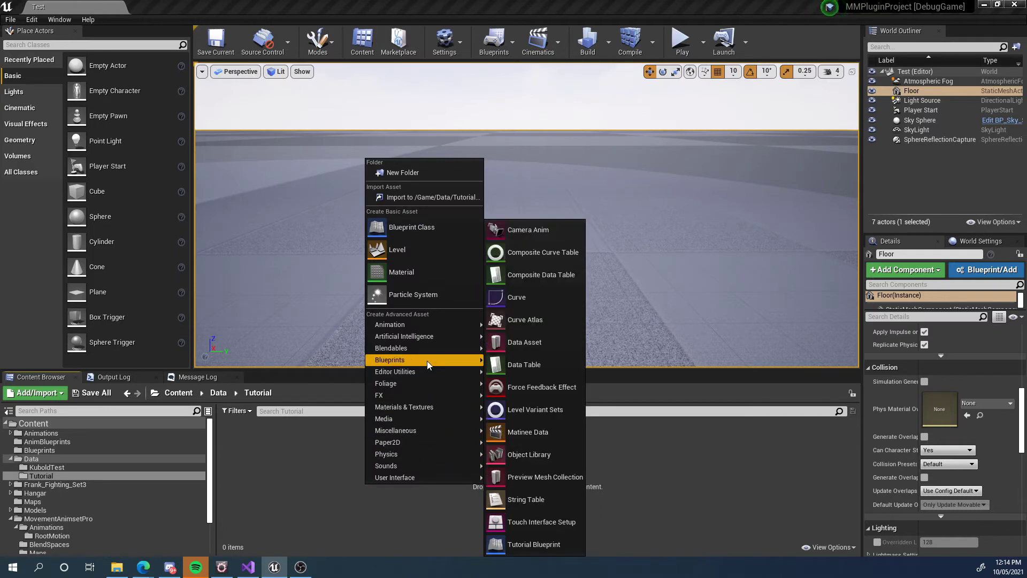
{"action": "mouse_move", "coordinate": [428, 323]}
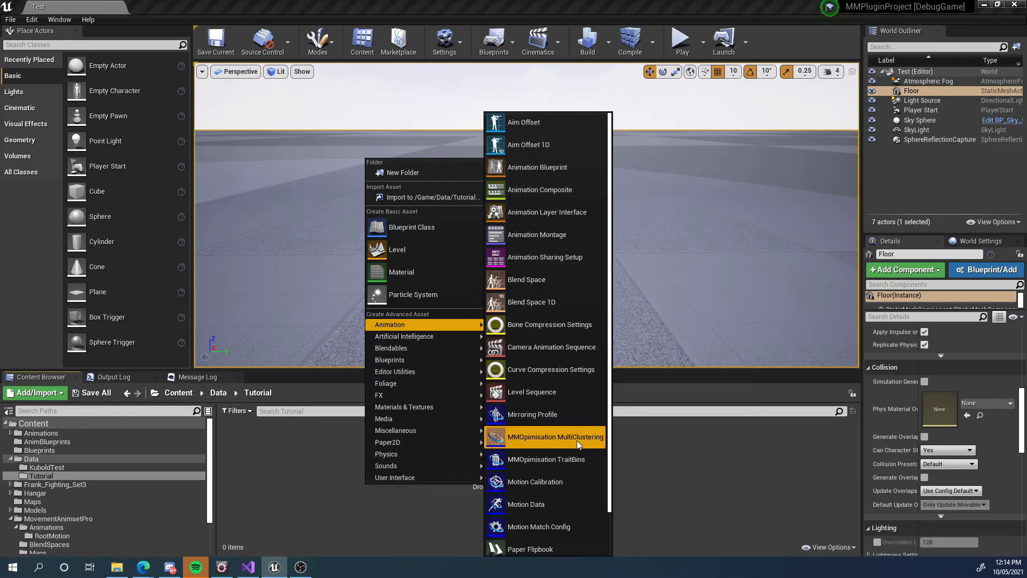
{"action": "left_click", "coordinate": [563, 527]}
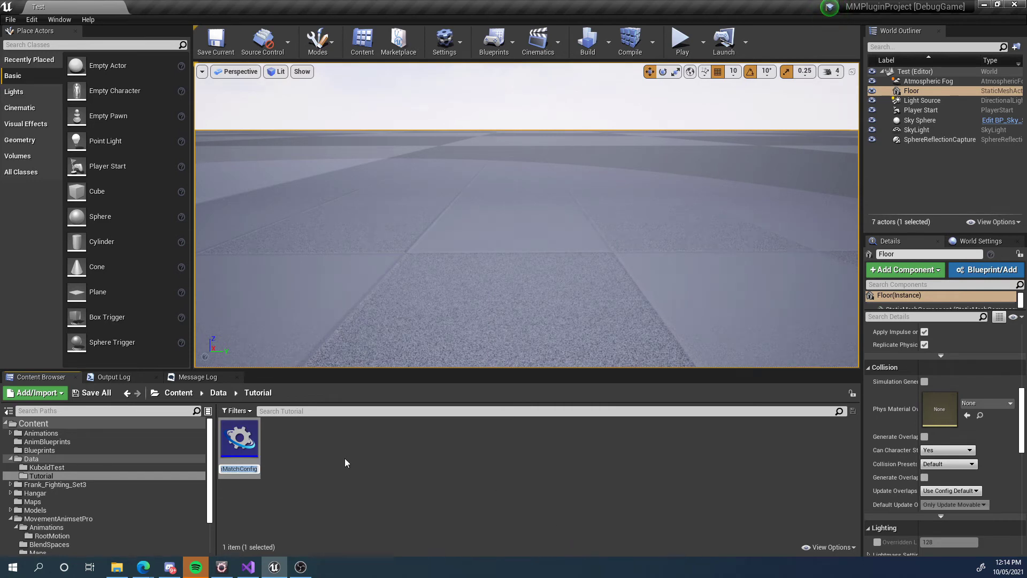
{"action": "type", "text": "MyConfig"}
{"action": "key", "text": "Return"}
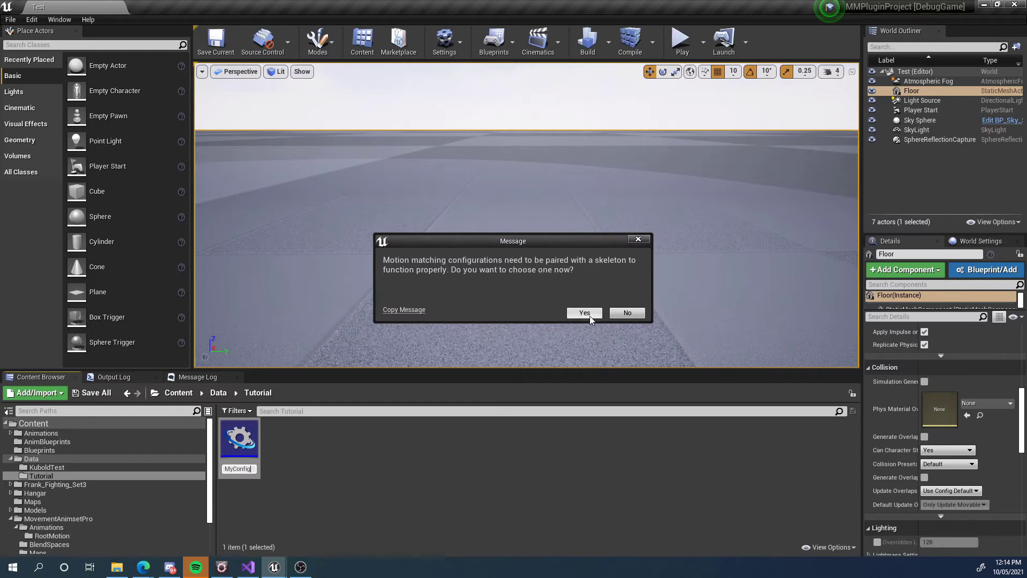
- Agree to pair MyConfig with a skeleton, choose its Source Skeleton in the asset editor, and collapse the General section
{"action": "left_click", "coordinate": [588, 314]}
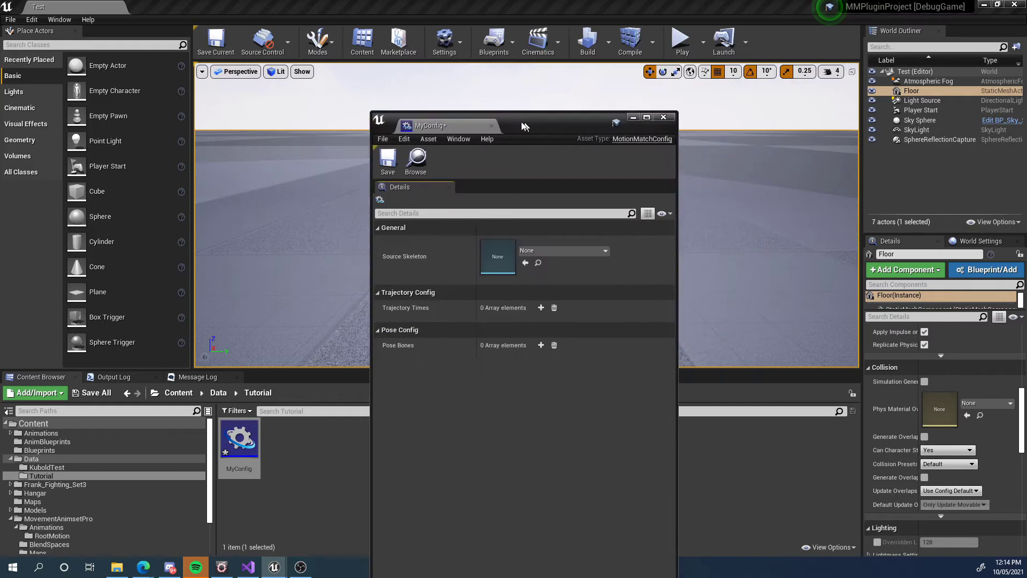
{"action": "left_click_drag", "start_coordinate": [567, 118], "coordinate": [564, 63]}
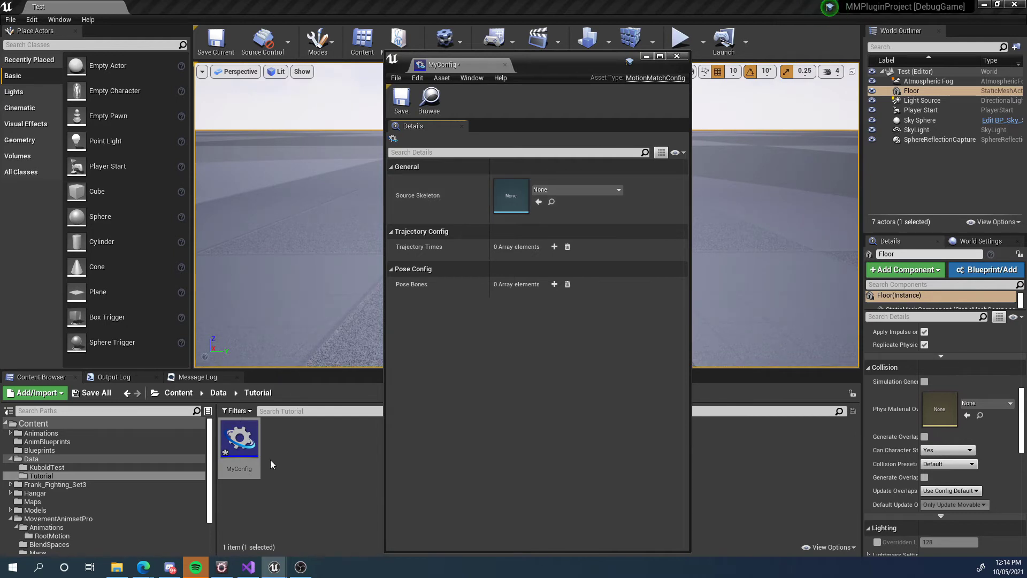
{"action": "left_click", "coordinate": [573, 190]}
{"action": "left_click", "coordinate": [593, 293]}
{"action": "left_click", "coordinate": [391, 168]}
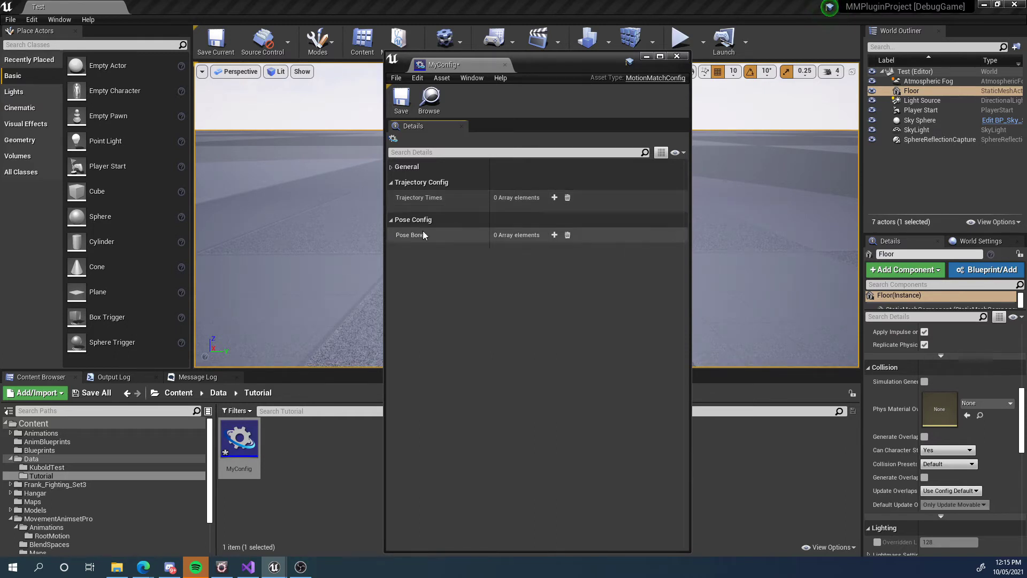
- Add five elements to the Trajectory Times array of MyConfig
{"action": "left_click", "coordinate": [554, 198]}
{"action": "left_click", "coordinate": [554, 197]}
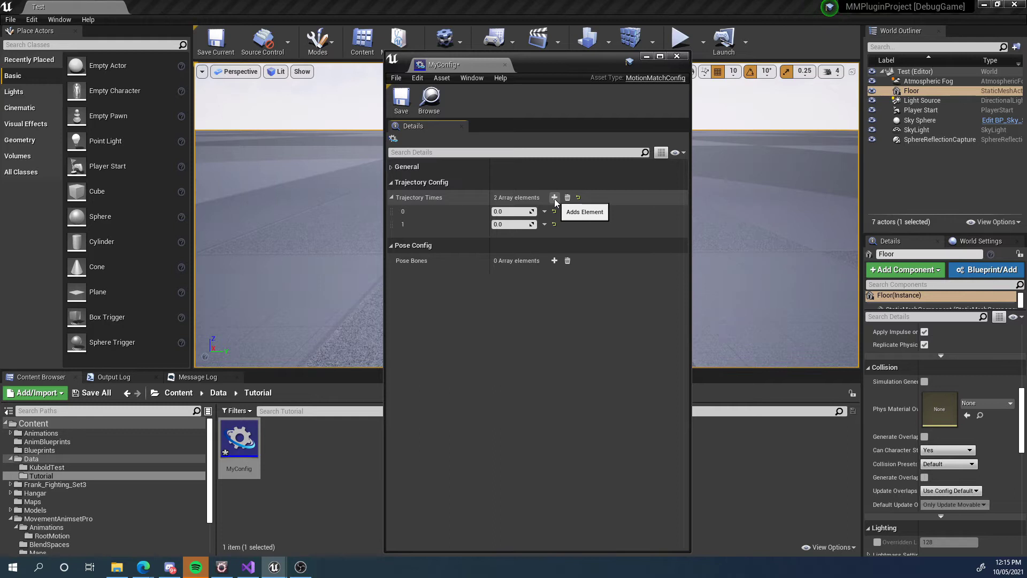
{"action": "left_click", "coordinate": [554, 198]}
{"action": "left_click", "coordinate": [554, 197]}
{"action": "left_click", "coordinate": [554, 197]}
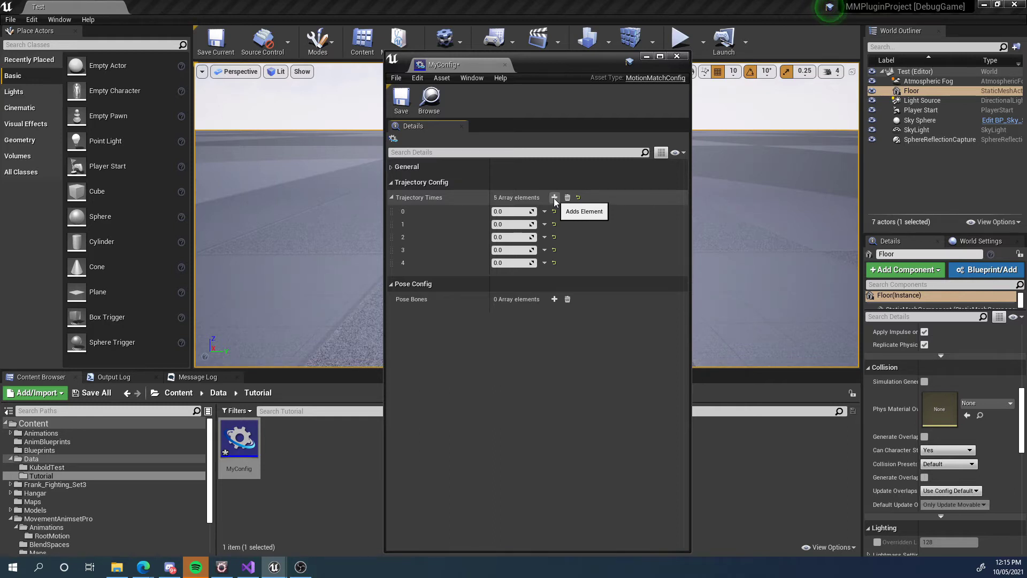
- Set the five trajectory times in order to -0.66, -0.33, 0.33, 0.66 and 1.0
{"action": "left_click", "coordinate": [504, 212]}
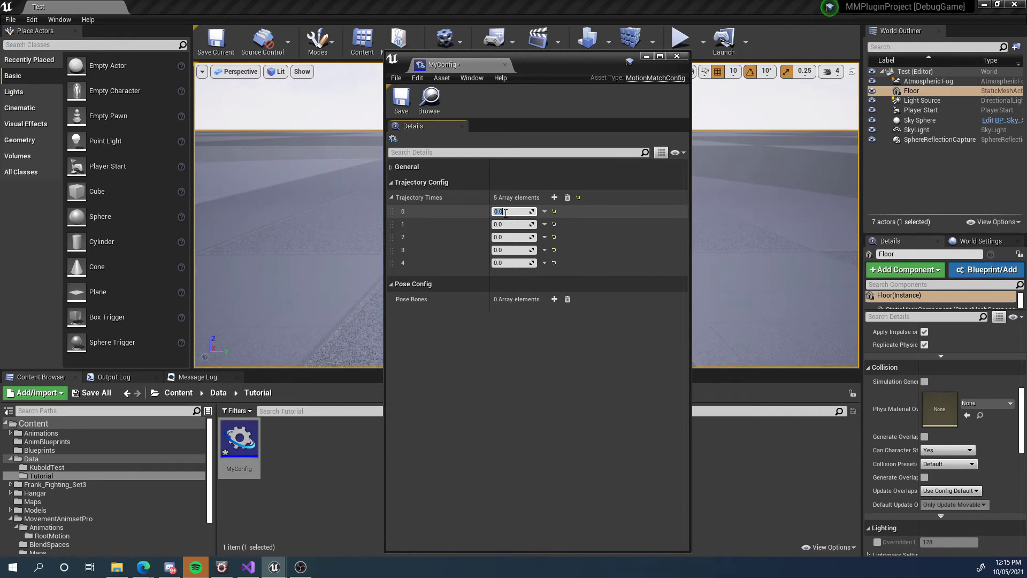
{"action": "type", "text": "-0.66"}
{"action": "left_click", "coordinate": [505, 224]}
{"action": "type", "text": "-0"}
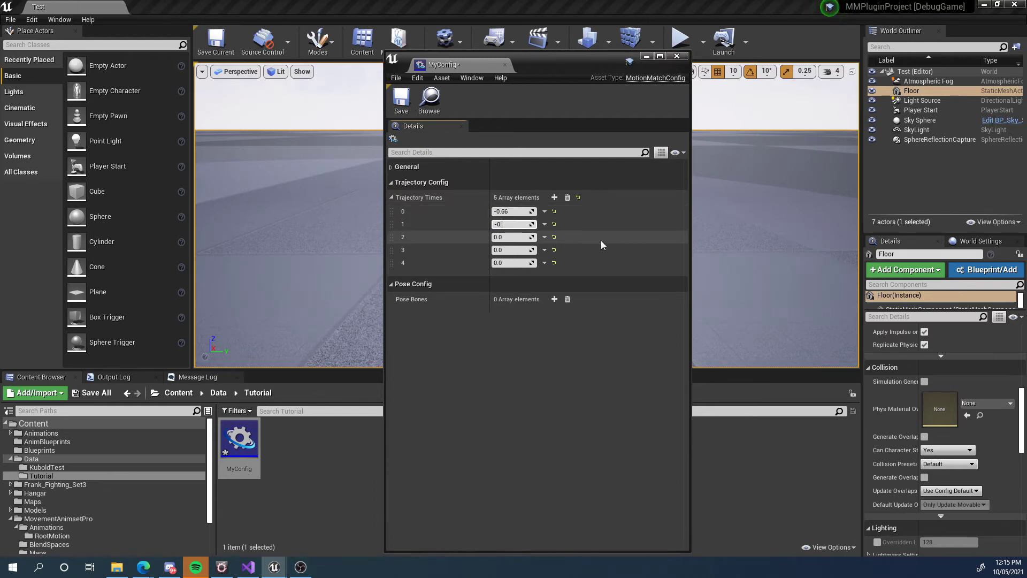
{"action": "type", "text": ".33"}
{"action": "left_click", "coordinate": [501, 238]}
{"action": "type", "text": "0.33"}
{"action": "left_click", "coordinate": [511, 250]}
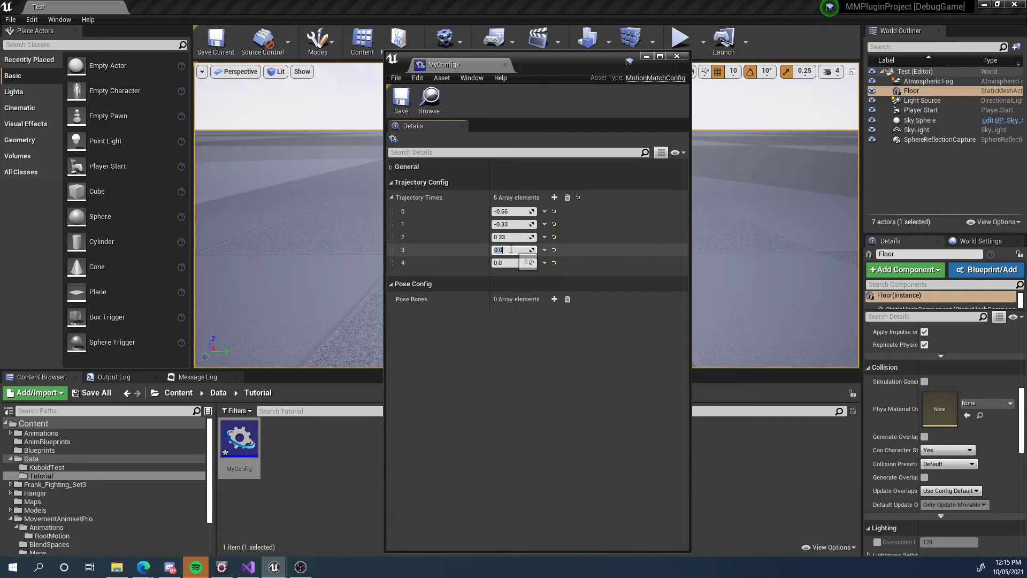
{"action": "type", "text": "0."}
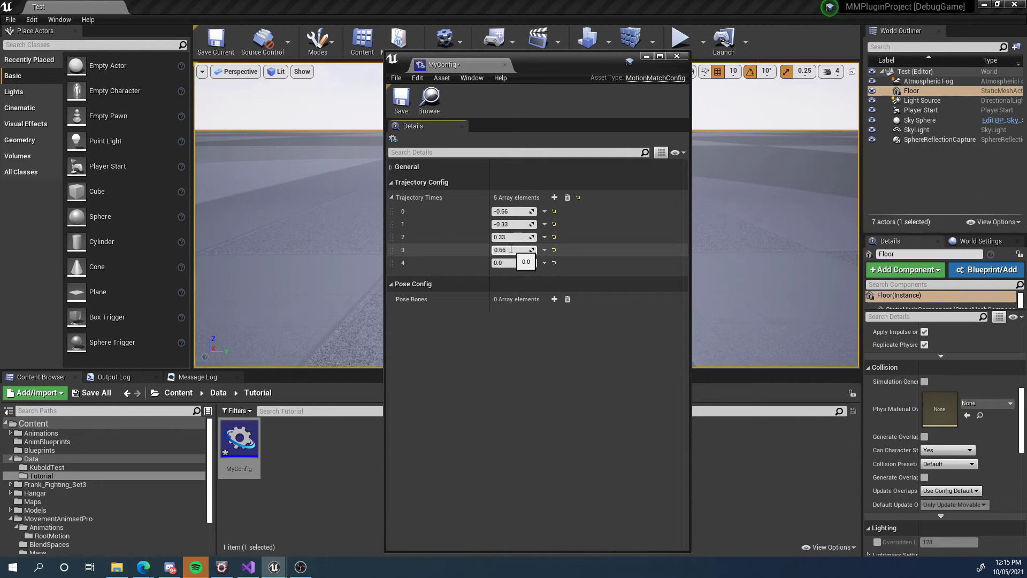
{"action": "left_click", "coordinate": [506, 262]}
{"action": "type", "text": "1.0"}
{"action": "key", "text": "Return"}
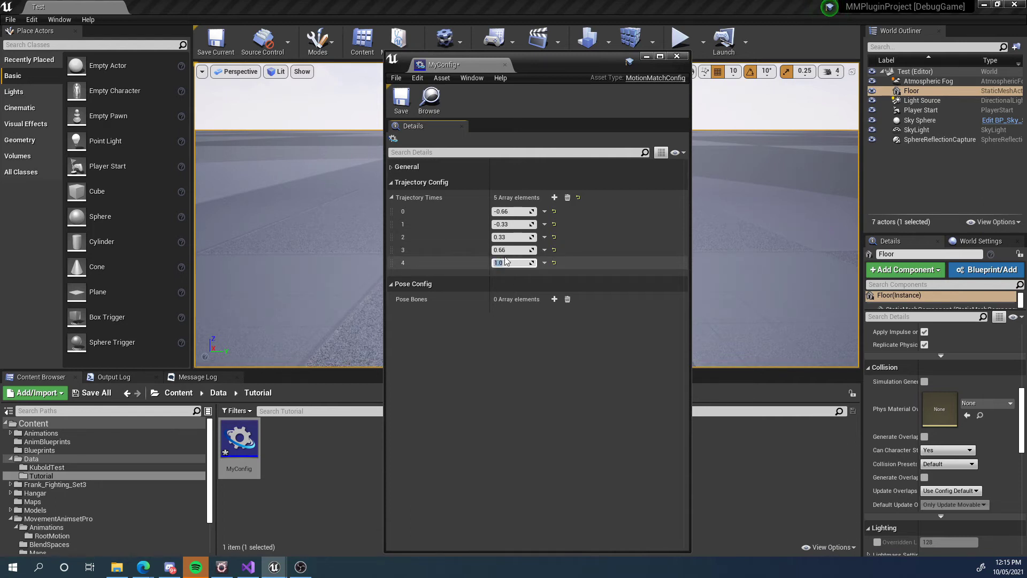
- Review the past and future entries in the Trajectory Times array
{"action": "left_click", "coordinate": [509, 211]}
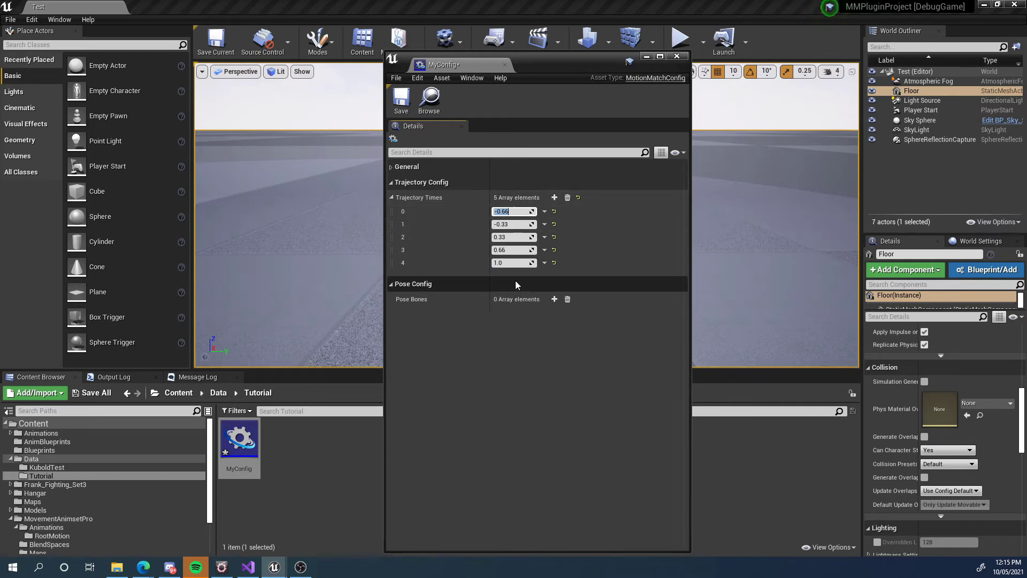
{"action": "left_click", "coordinate": [507, 263]}
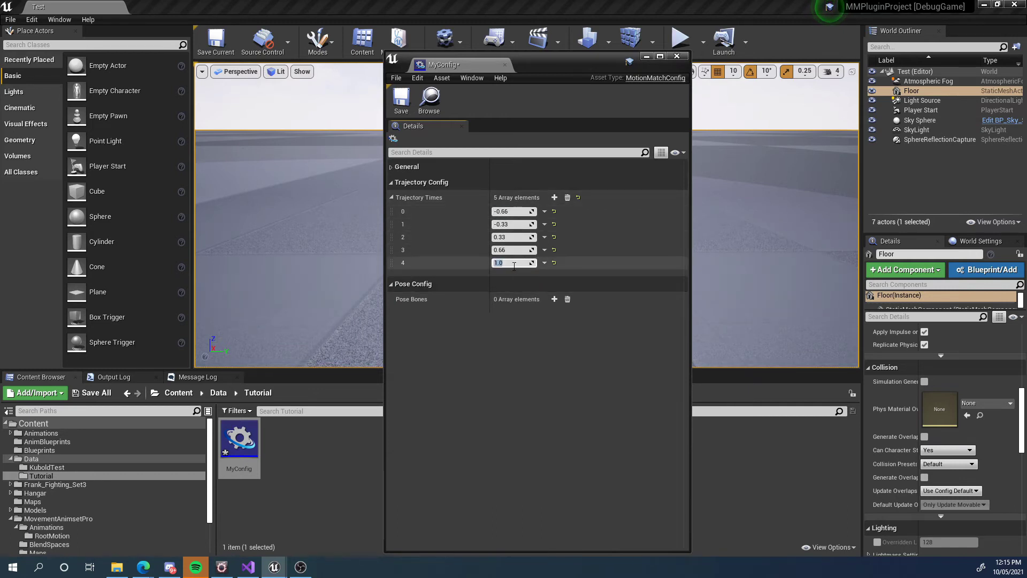
{"action": "left_click", "coordinate": [513, 210]}
{"action": "left_click", "coordinate": [511, 211]}
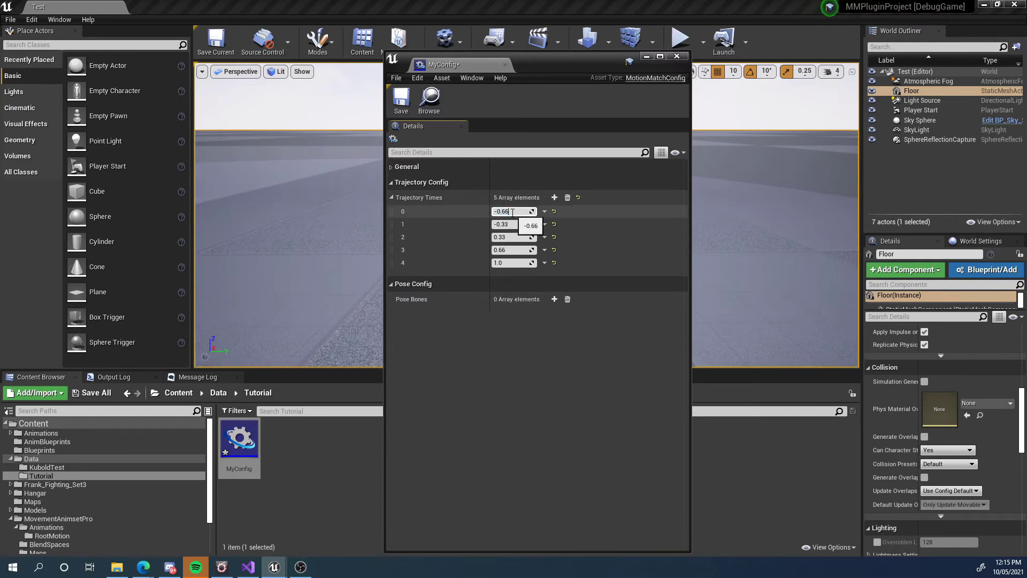
{"action": "double_click", "coordinate": [511, 212]}
{"action": "left_click", "coordinate": [503, 262]}
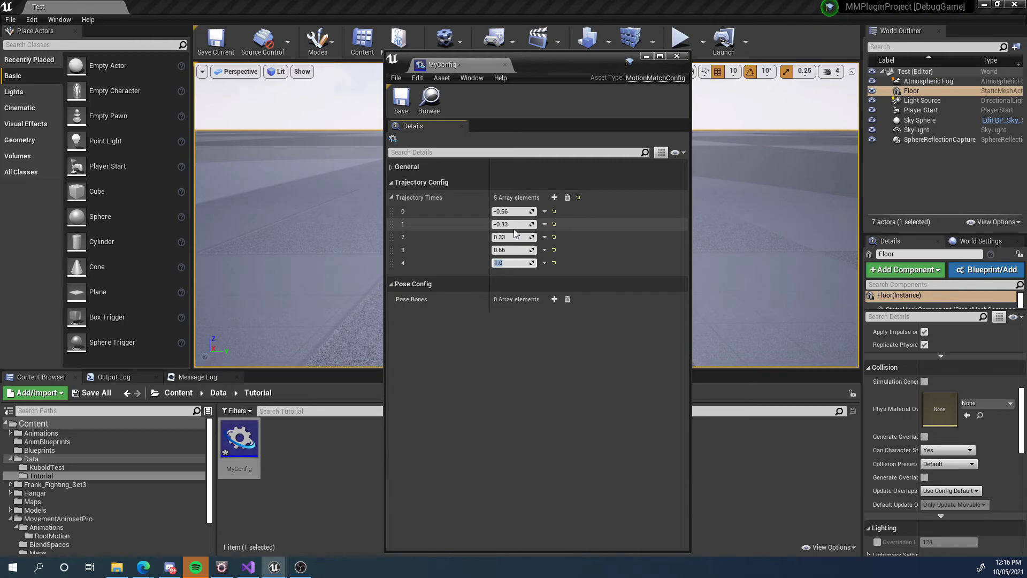
{"action": "left_click", "coordinate": [508, 262]}
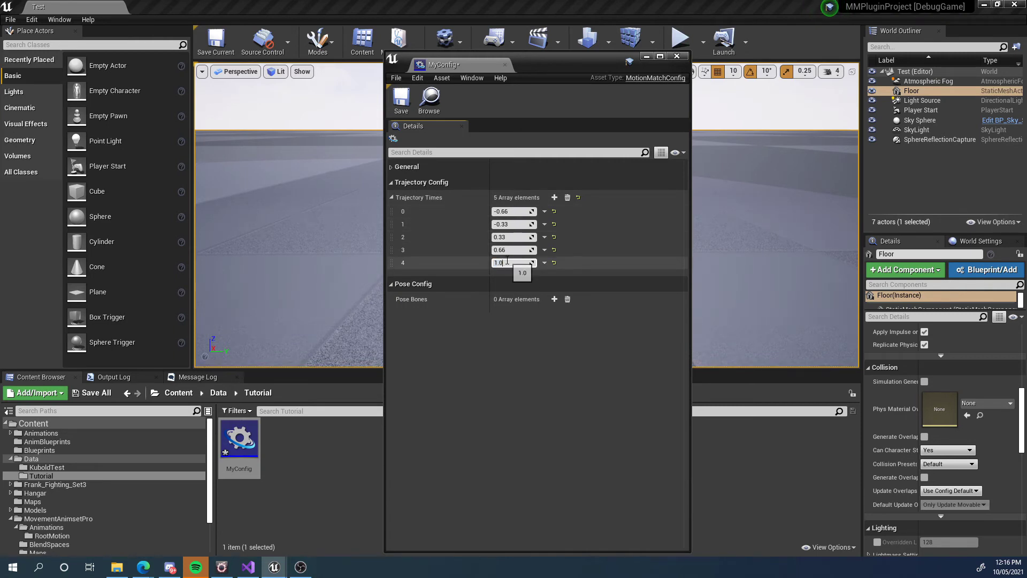
{"action": "left_click", "coordinate": [511, 212]}
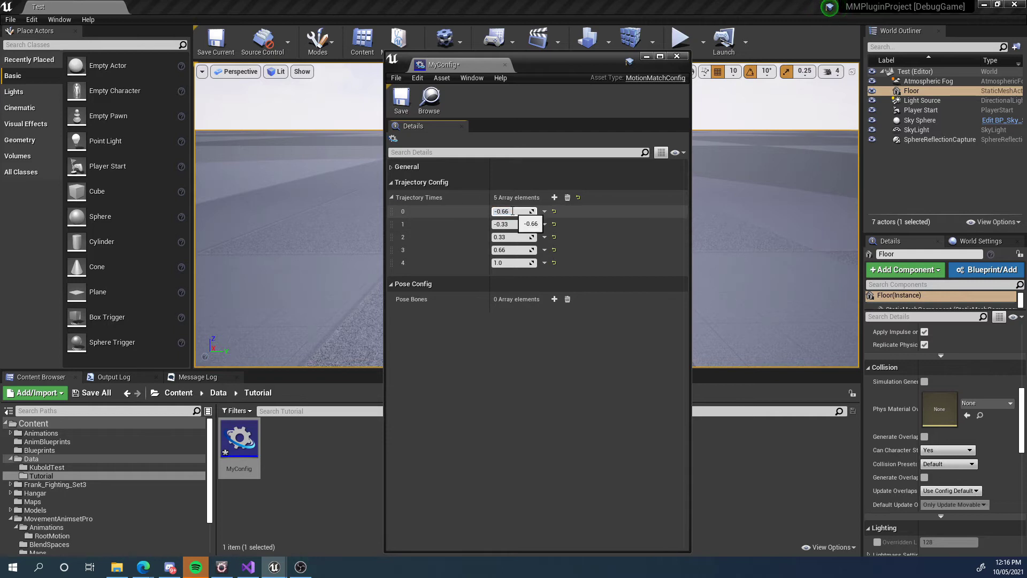
{"action": "left_click", "coordinate": [508, 224]}
{"action": "left_click", "coordinate": [511, 236]}
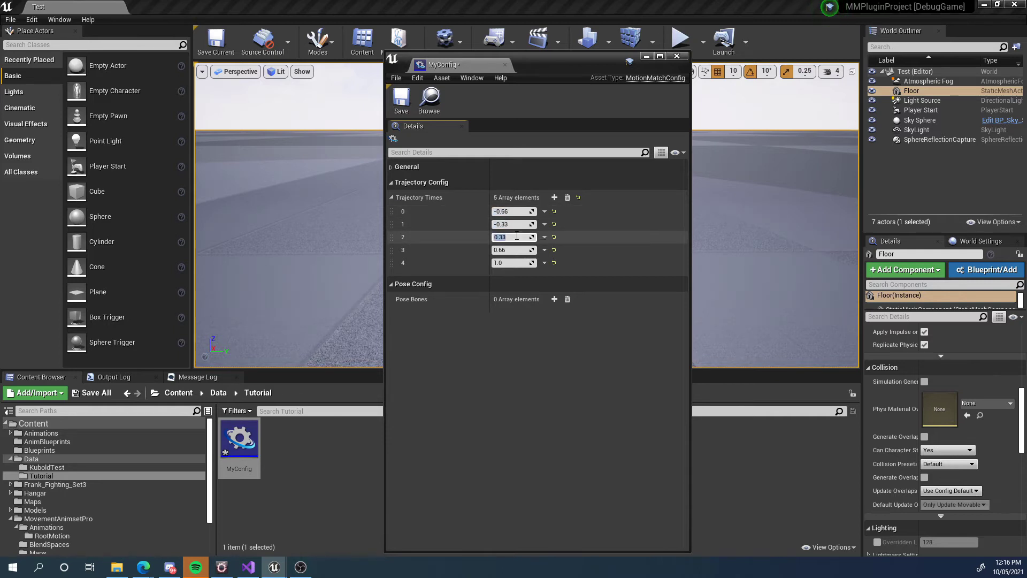
{"action": "left_click", "coordinate": [511, 263]}
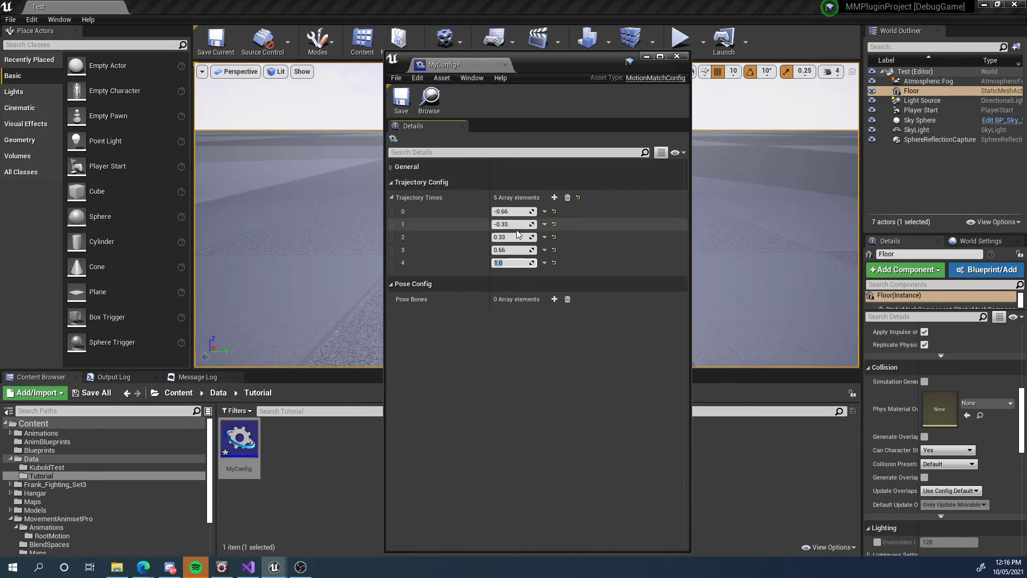
- Add three elements to the Pose Bones array in the Pose Config section
{"action": "left_click", "coordinate": [554, 299]}
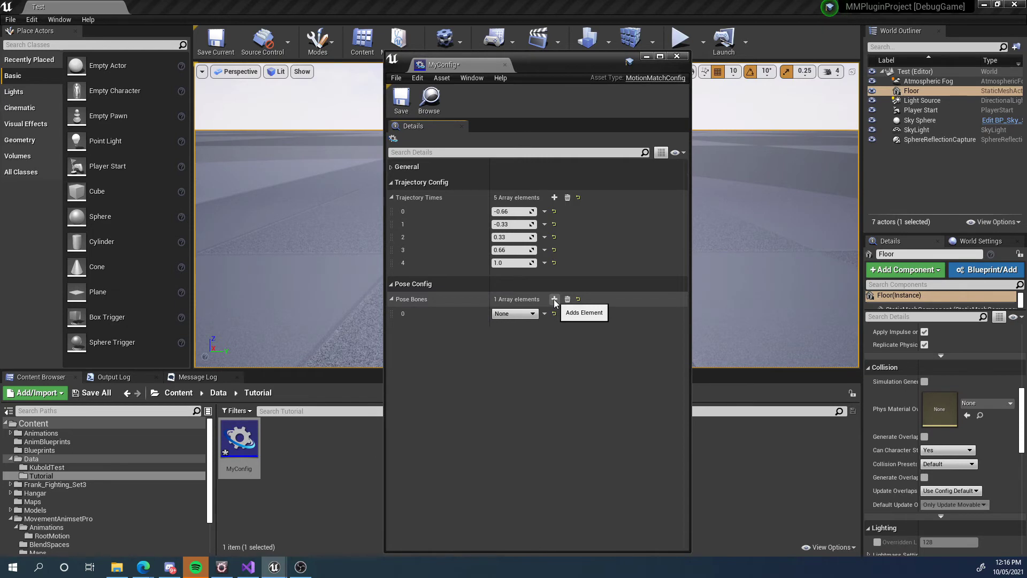
{"action": "left_click", "coordinate": [554, 299]}
{"action": "left_click", "coordinate": [554, 299]}
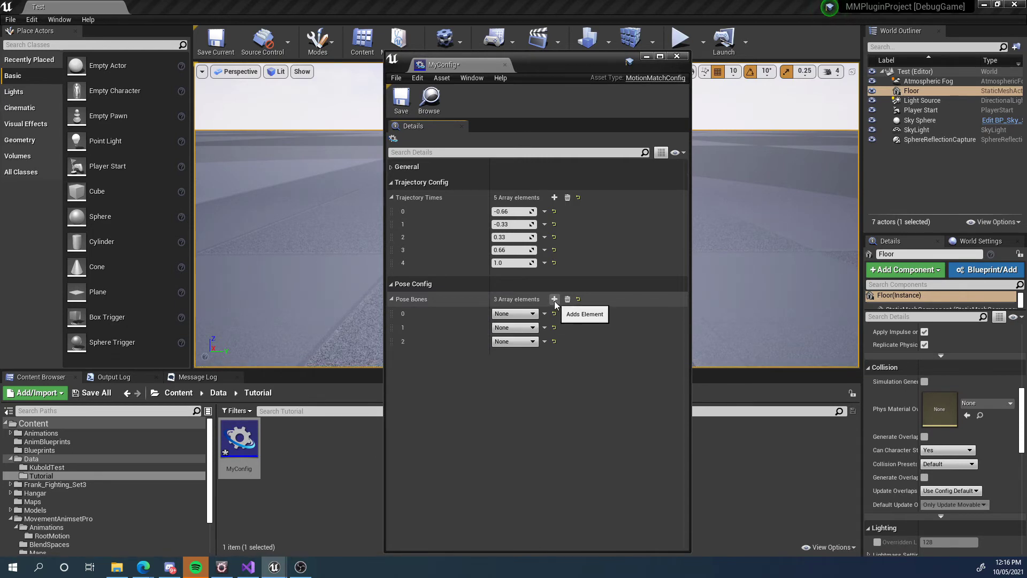
- Examine the bone hierarchy offered for the first Pose Bones entry and the General section's source skeleton
{"action": "left_click", "coordinate": [509, 318]}
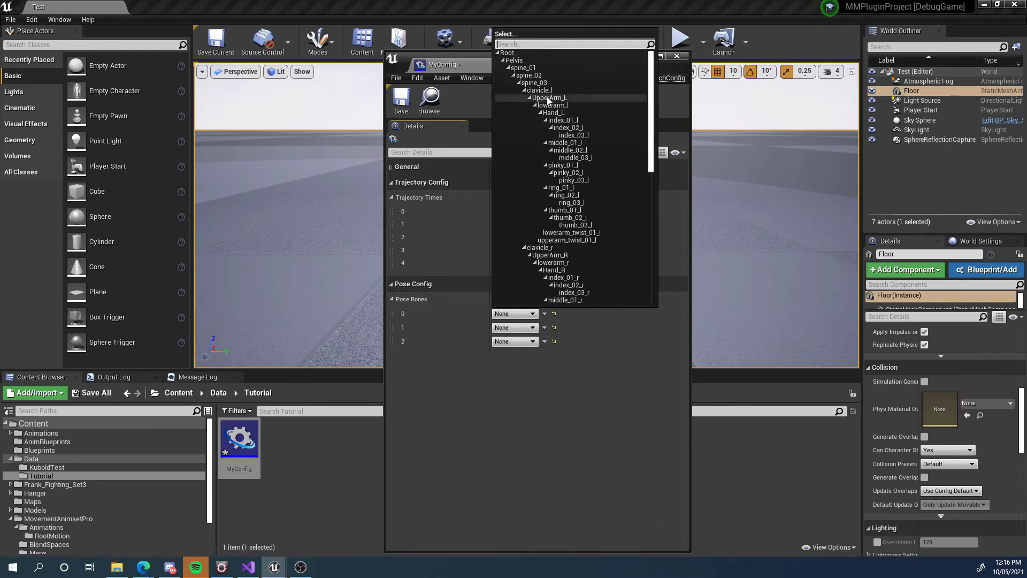
{"action": "left_click", "coordinate": [537, 393]}
{"action": "left_click", "coordinate": [392, 168]}
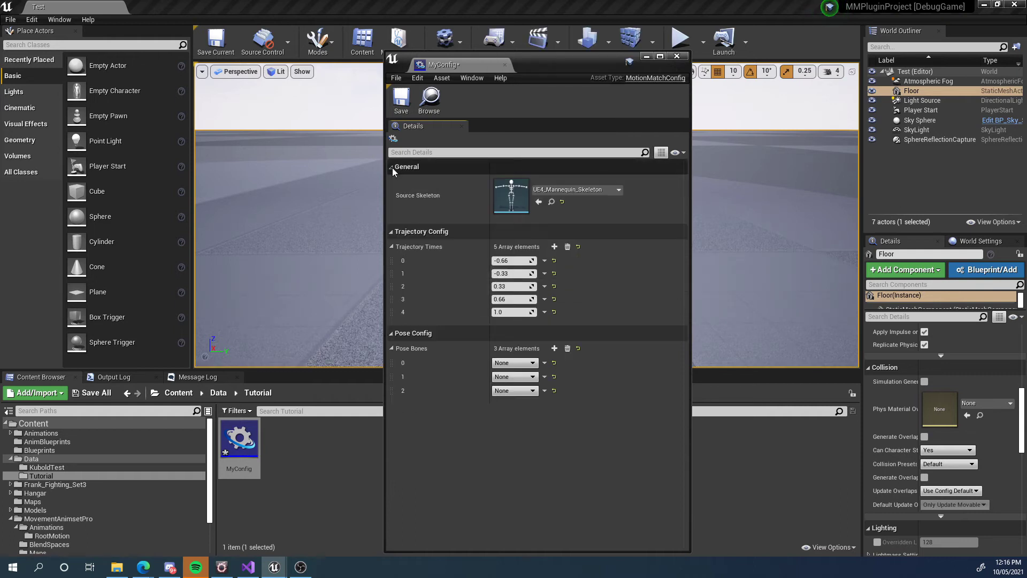
{"action": "left_click", "coordinate": [520, 363]}
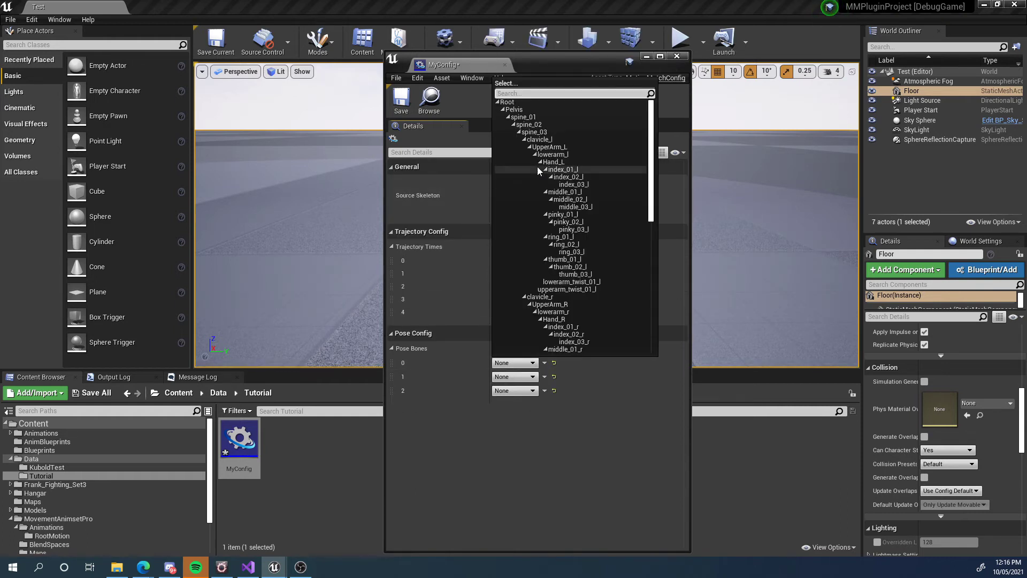
{"action": "scroll", "coordinate": [615, 246], "scroll_direction": "down", "scroll_amount": 10}
{"action": "left_click_drag", "start_coordinate": [656, 251], "coordinate": [660, 108]}
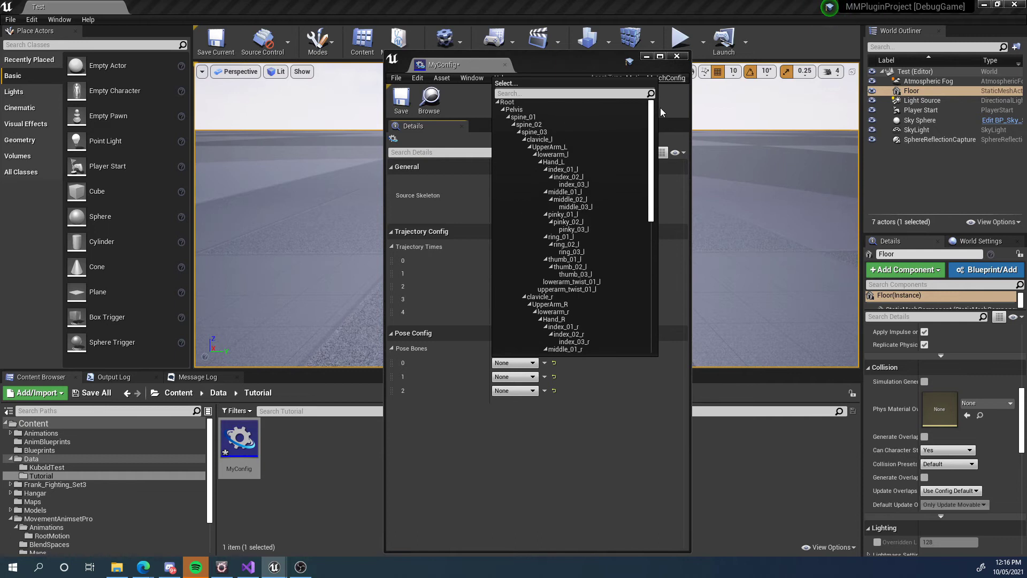
{"action": "left_click", "coordinate": [550, 427]}
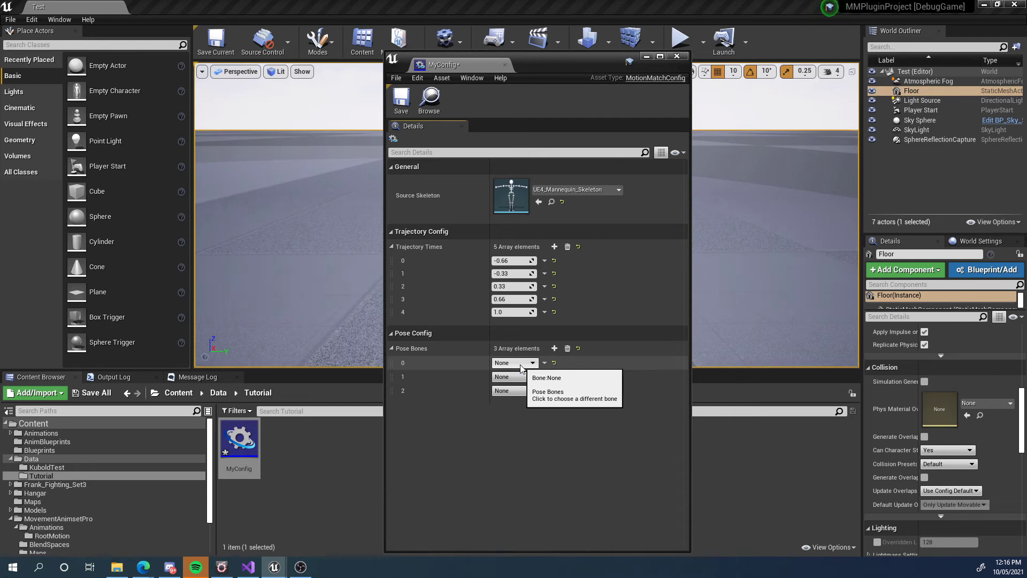
- Add four more elements to the Pose Bones array
{"action": "left_click", "coordinate": [554, 349]}
{"action": "left_click", "coordinate": [555, 349]}
{"action": "left_click", "coordinate": [554, 349]}
{"action": "left_click", "coordinate": [554, 348]}
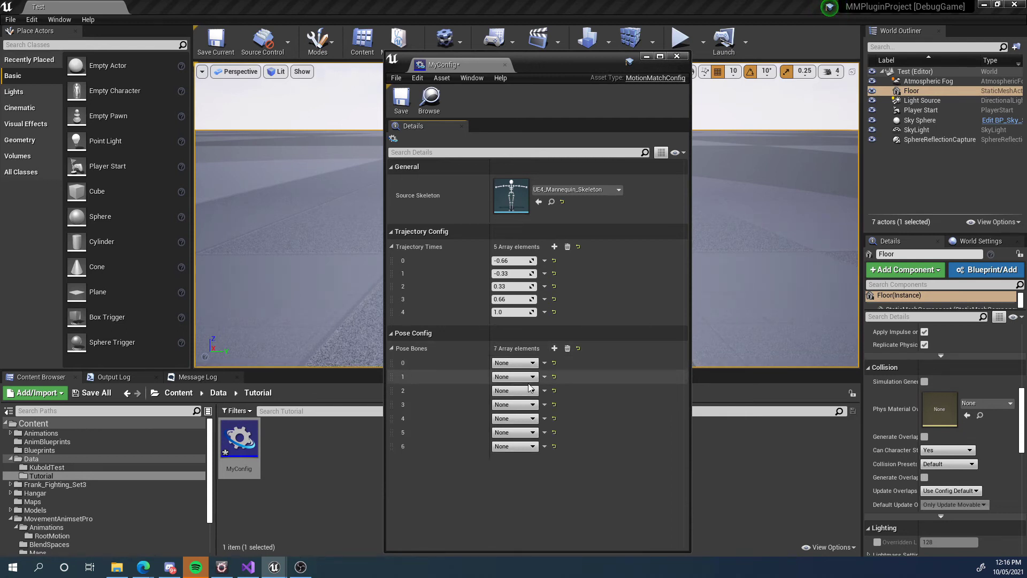
- Delete the four extra elements from the Pose Bones array, keeping only entries 0 to 2
{"action": "left_click", "coordinate": [544, 405]}
{"action": "left_click", "coordinate": [559, 426]}
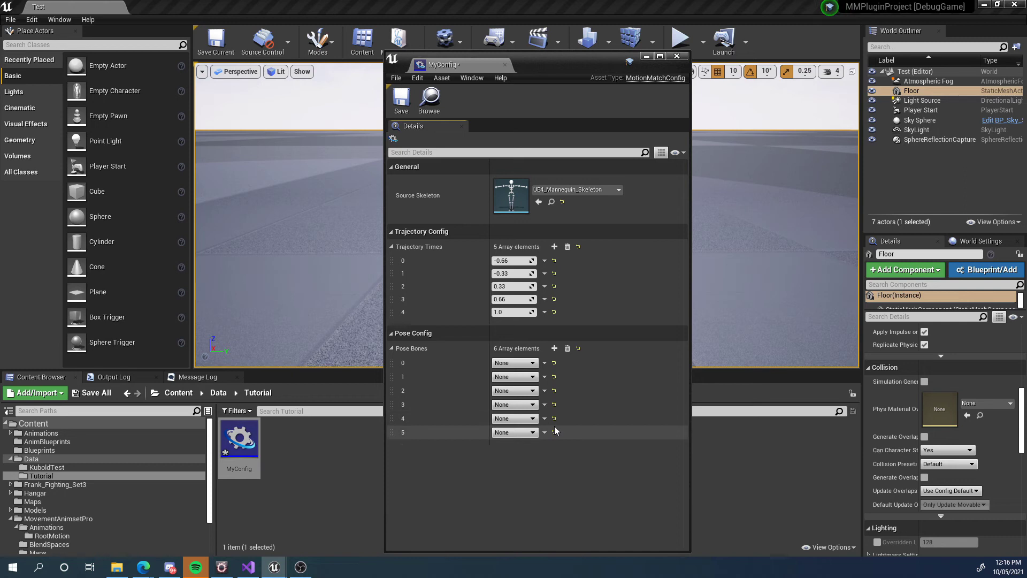
{"action": "left_click", "coordinate": [544, 405]}
{"action": "left_click", "coordinate": [559, 426]}
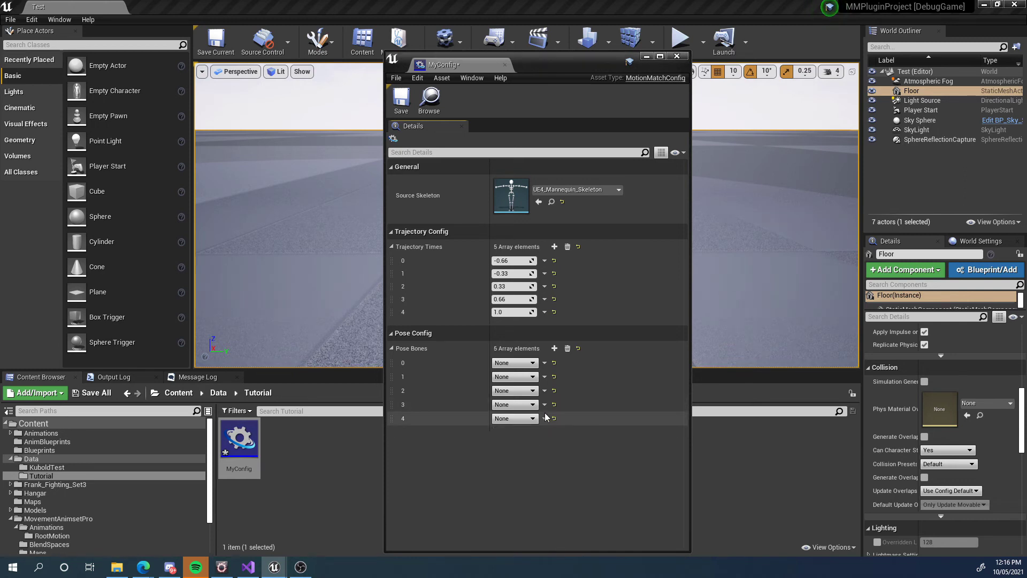
{"action": "left_click", "coordinate": [544, 405]}
{"action": "left_click", "coordinate": [556, 426]}
{"action": "left_click", "coordinate": [544, 405]}
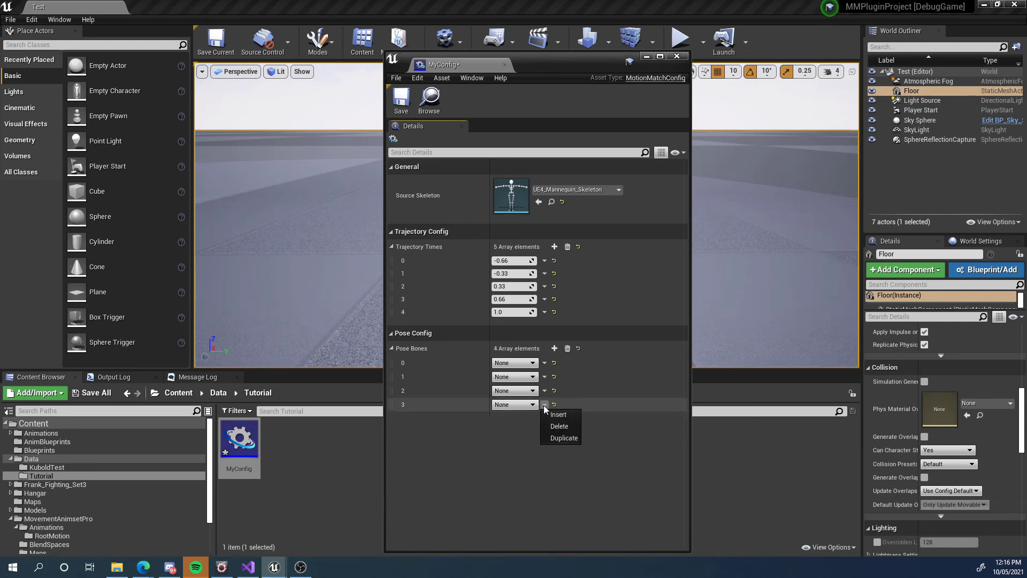
{"action": "left_click", "coordinate": [555, 425]}
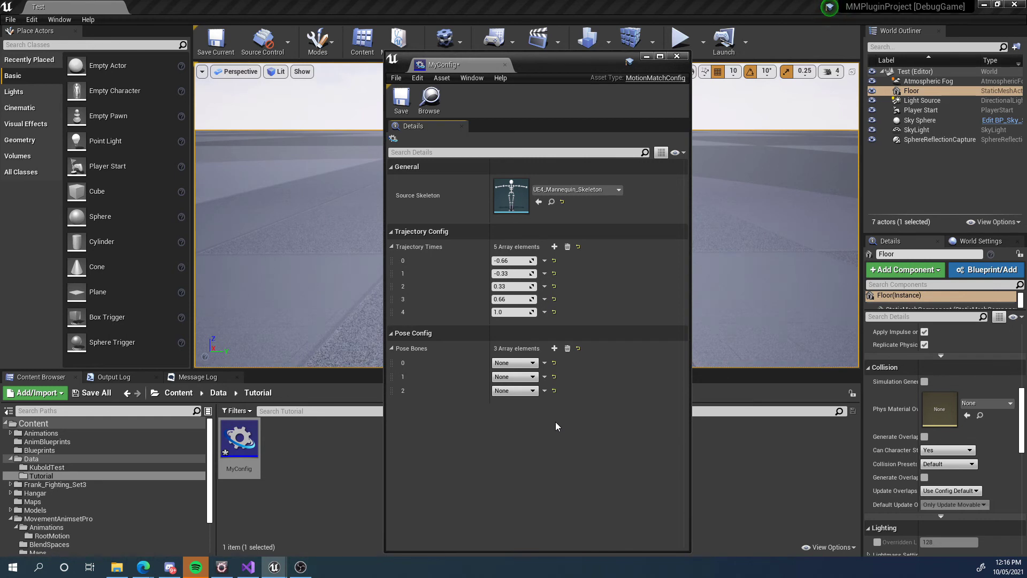
- Set Pose Bones entry 0 to Foot_L and entry 1 to Foot_R
{"action": "left_click", "coordinate": [527, 364]}
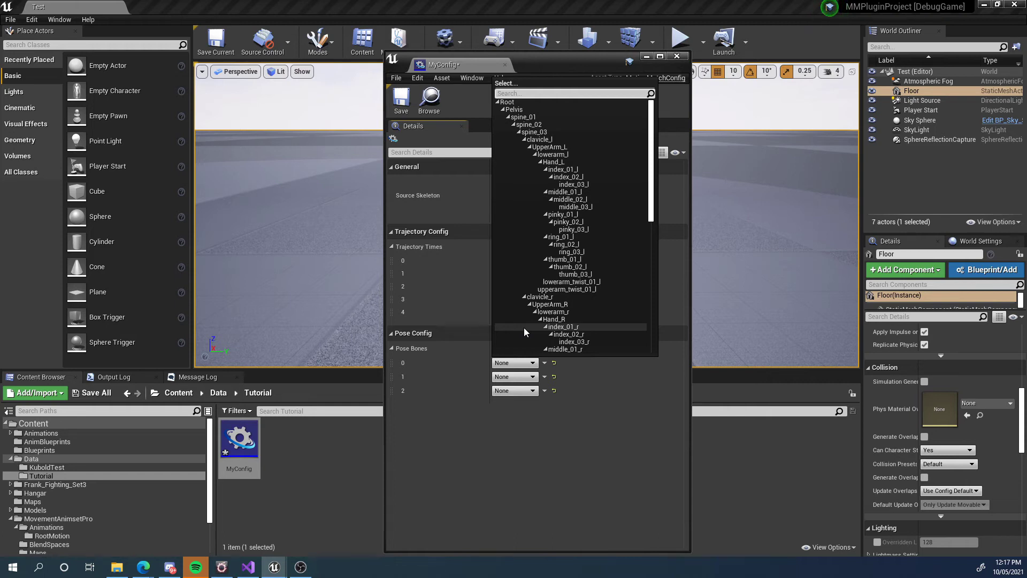
{"action": "left_click", "coordinate": [527, 412]}
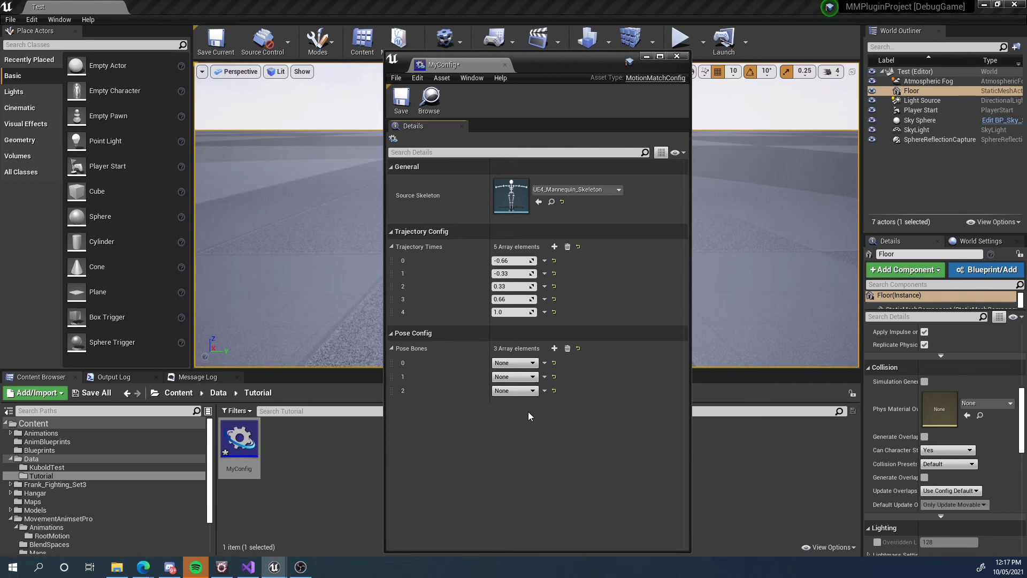
{"action": "left_click", "coordinate": [520, 364]}
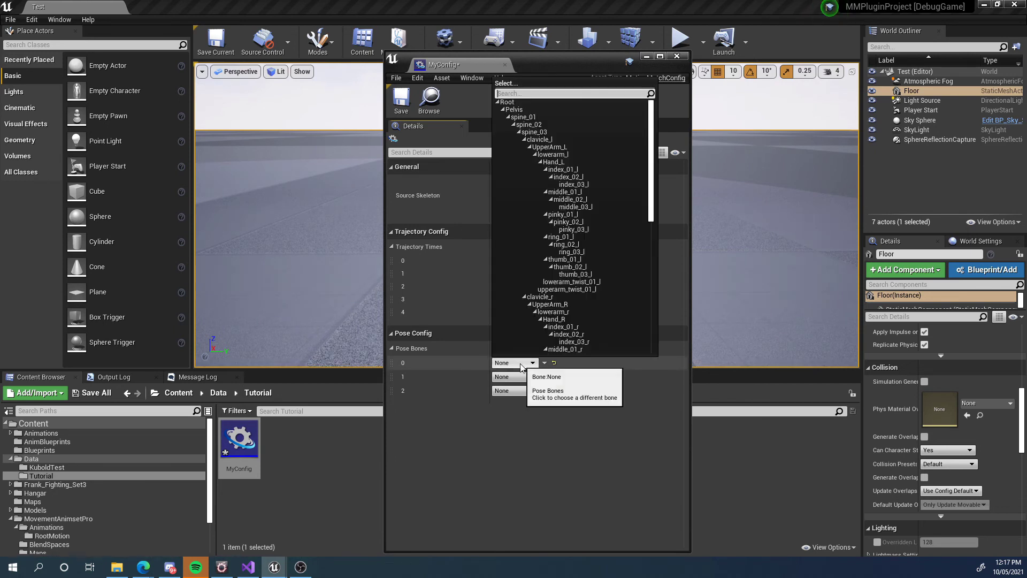
{"action": "type", "text": "f"}
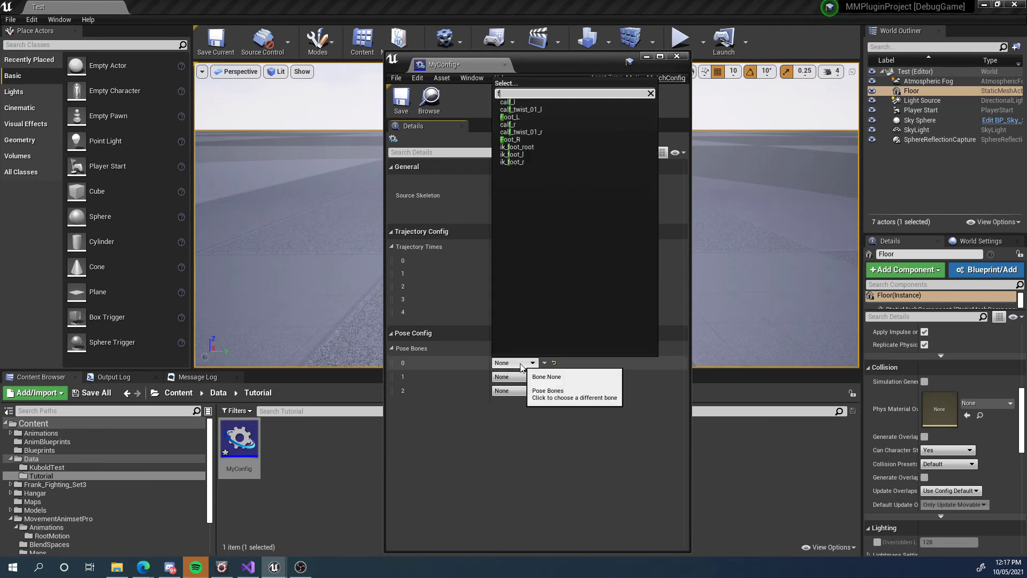
{"action": "key", "text": "BackSpace"}
{"action": "type", "text": "foot"}
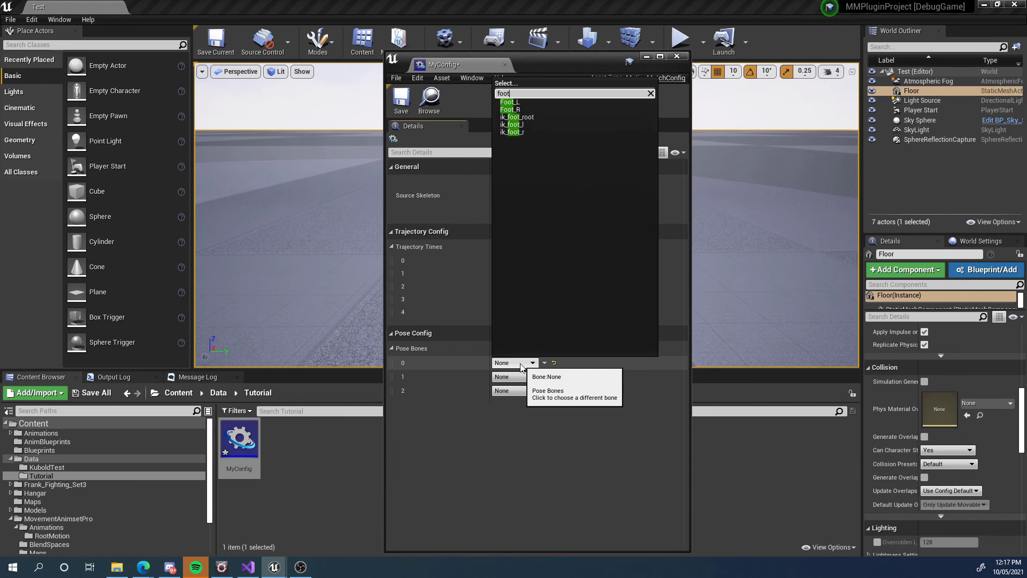
{"action": "left_click", "coordinate": [527, 102]}
{"action": "left_click", "coordinate": [514, 377]}
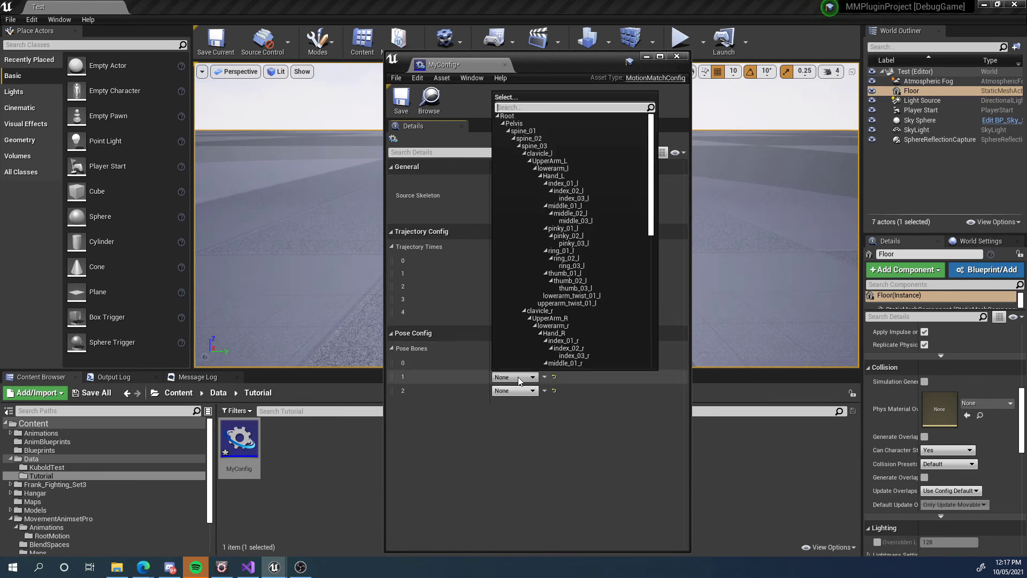
{"action": "type", "text": "foot"}
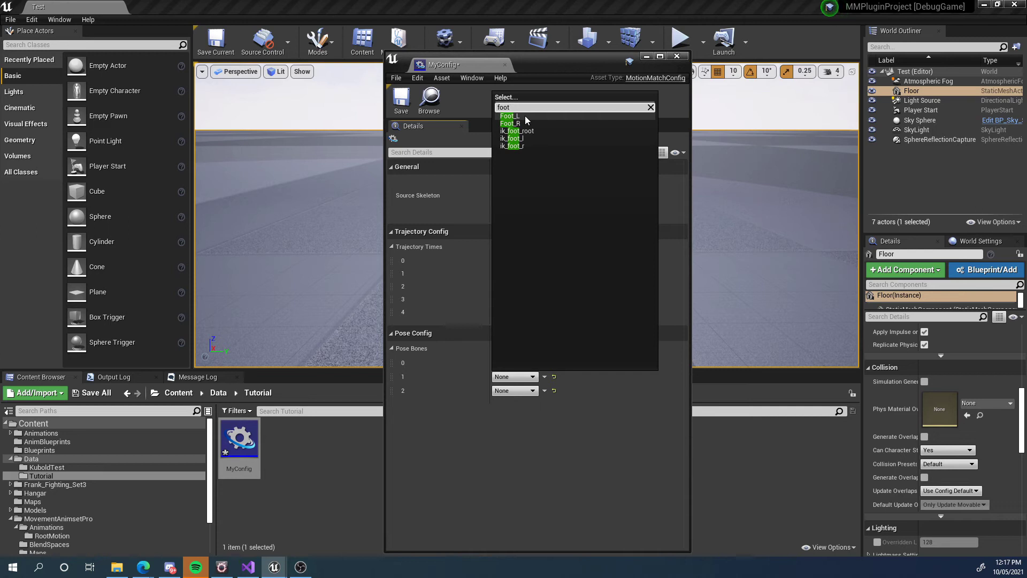
{"action": "left_click", "coordinate": [525, 123]}
- Set Pose Bones entry 2 to the Pelvis bone
{"action": "left_click", "coordinate": [519, 390]}
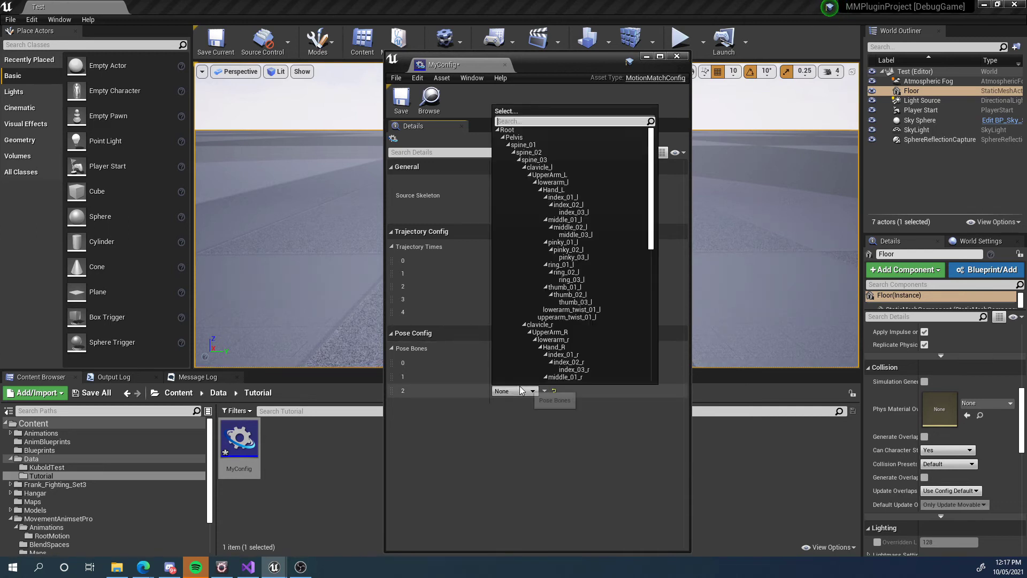
{"action": "type", "text": "h"}
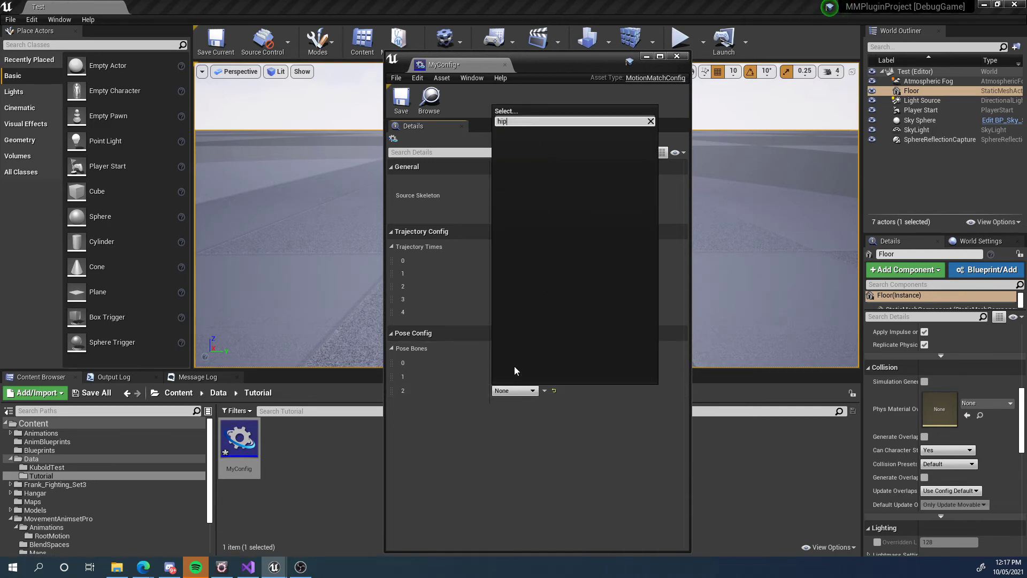
{"action": "key", "text": "BackSpace"}
{"action": "type", "text": "pel"}
{"action": "left_click", "coordinate": [508, 130]}
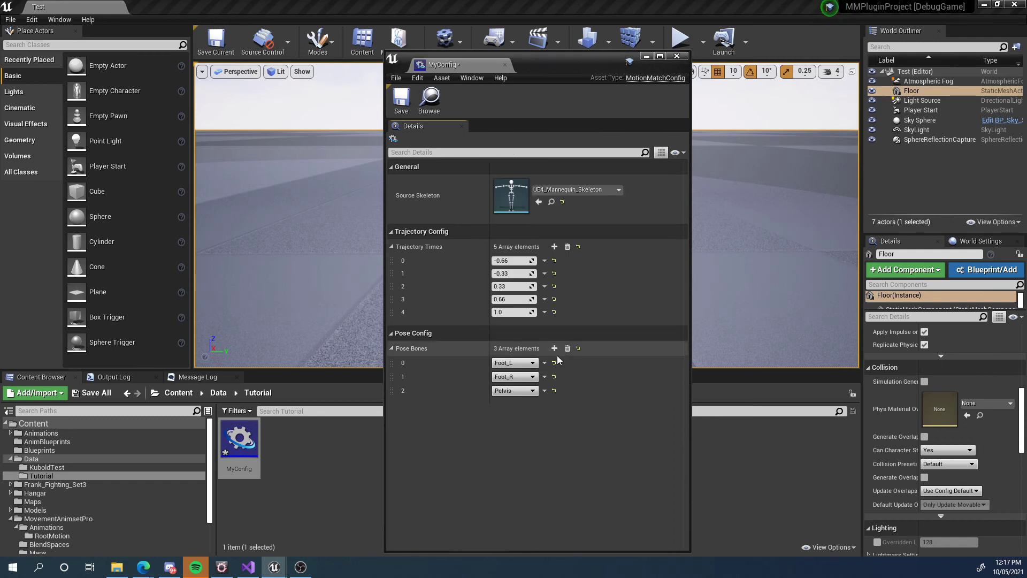
- Look through the available bones for Pose Bones entries 2 and 1 without changing the selection
{"action": "left_click", "coordinate": [514, 390]}
{"action": "scroll", "coordinate": [614, 308], "scroll_direction": "down", "scroll_amount": 5}
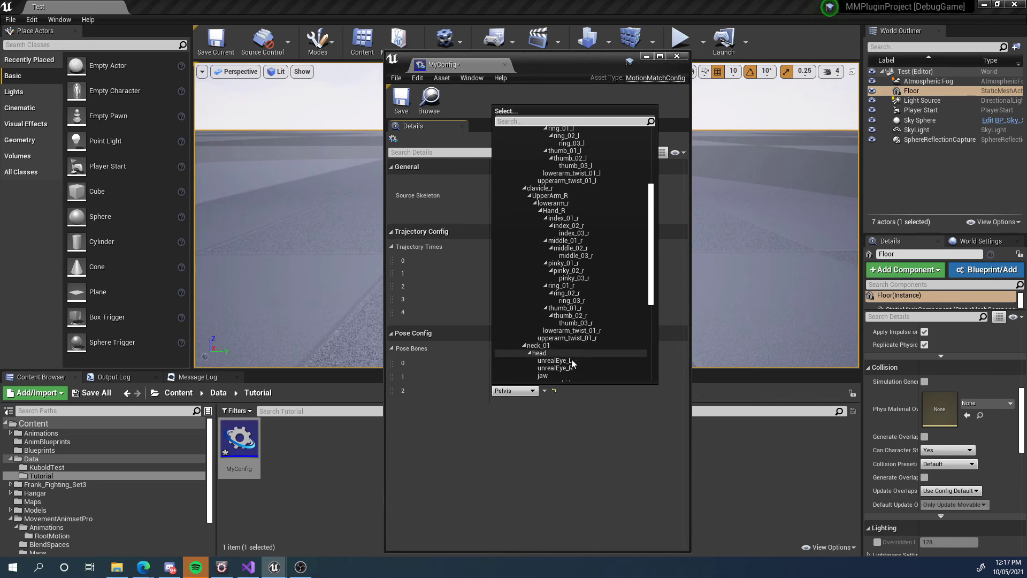
{"action": "left_click", "coordinate": [577, 428]}
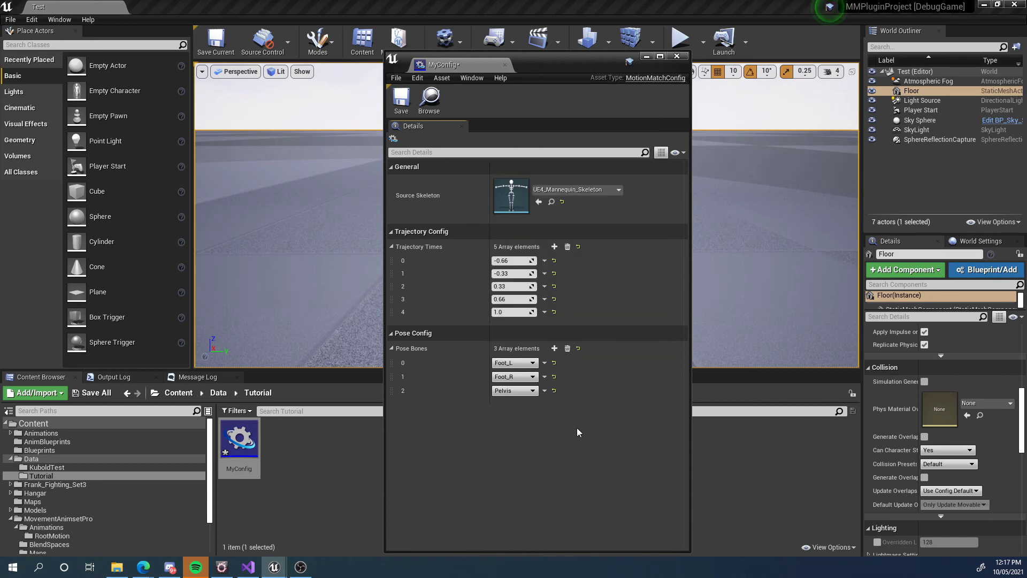
{"action": "left_click", "coordinate": [517, 377]}
{"action": "left_click", "coordinate": [508, 413]}
- Save the MyConfig asset, shrink and reposition its editor window, and close it
{"action": "left_click", "coordinate": [410, 101]}
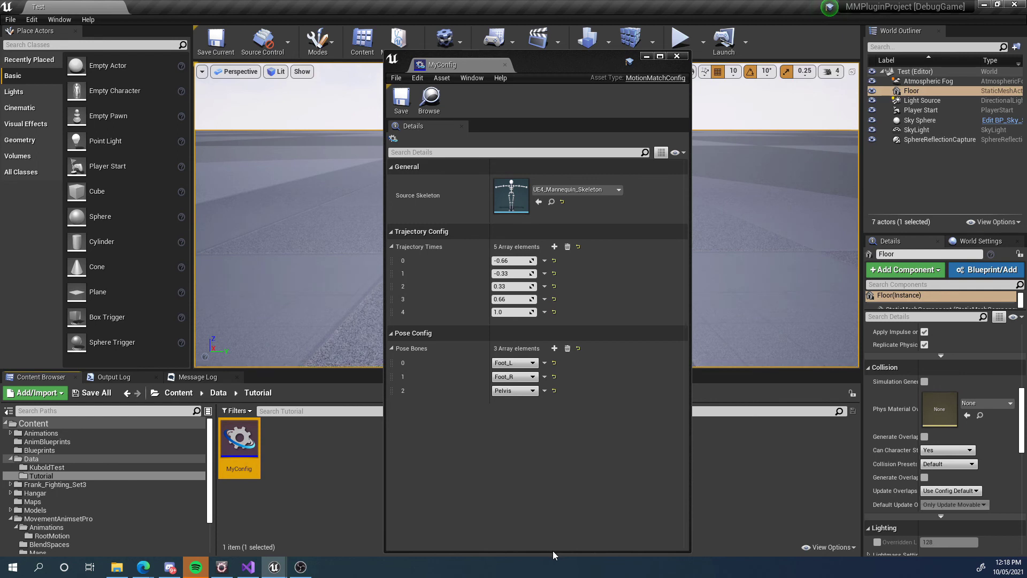
{"action": "left_click_drag", "start_coordinate": [553, 551], "coordinate": [551, 408]}
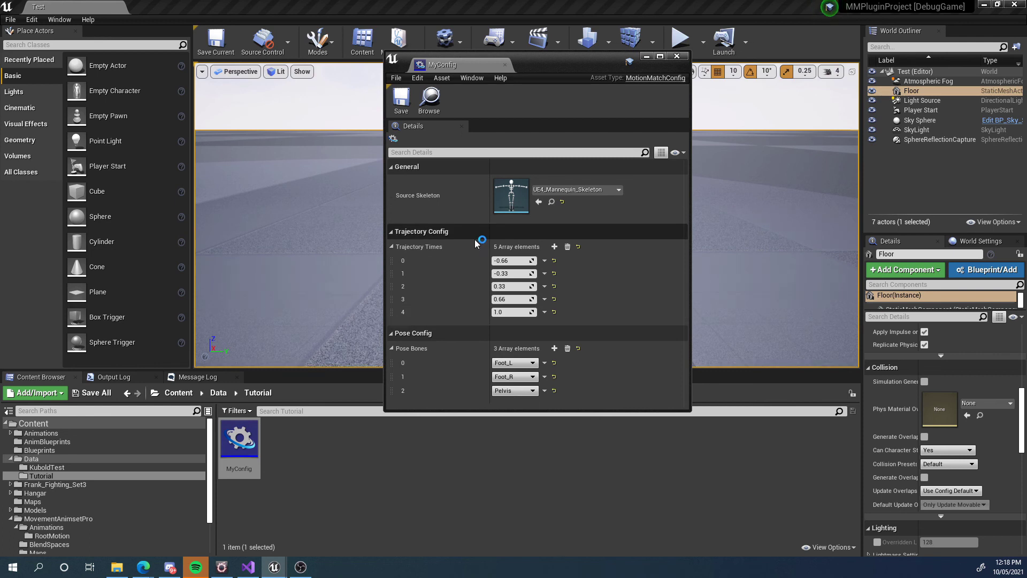
{"action": "left_click_drag", "start_coordinate": [564, 56], "coordinate": [551, 129]}
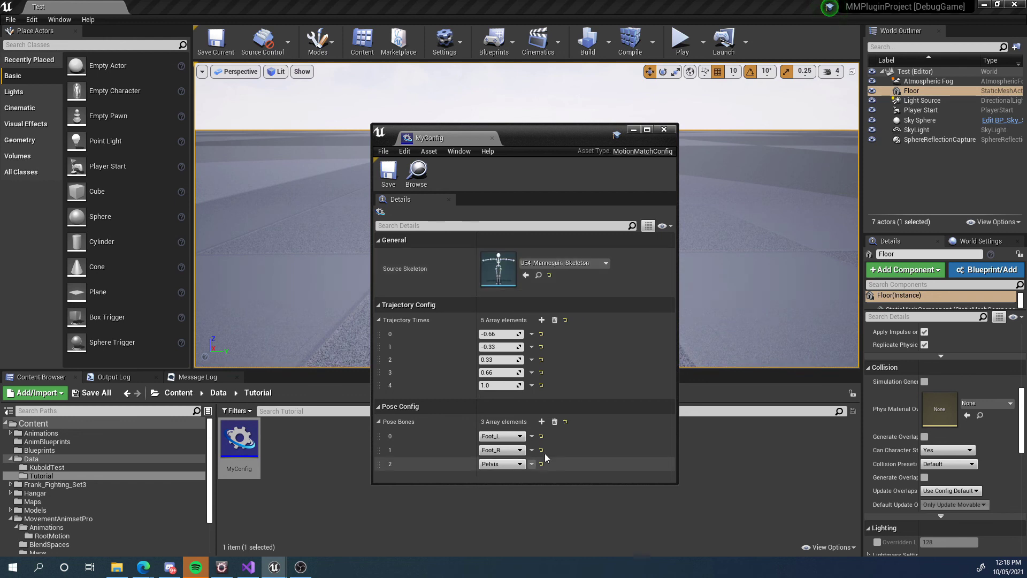
{"action": "left_click", "coordinate": [662, 130]}
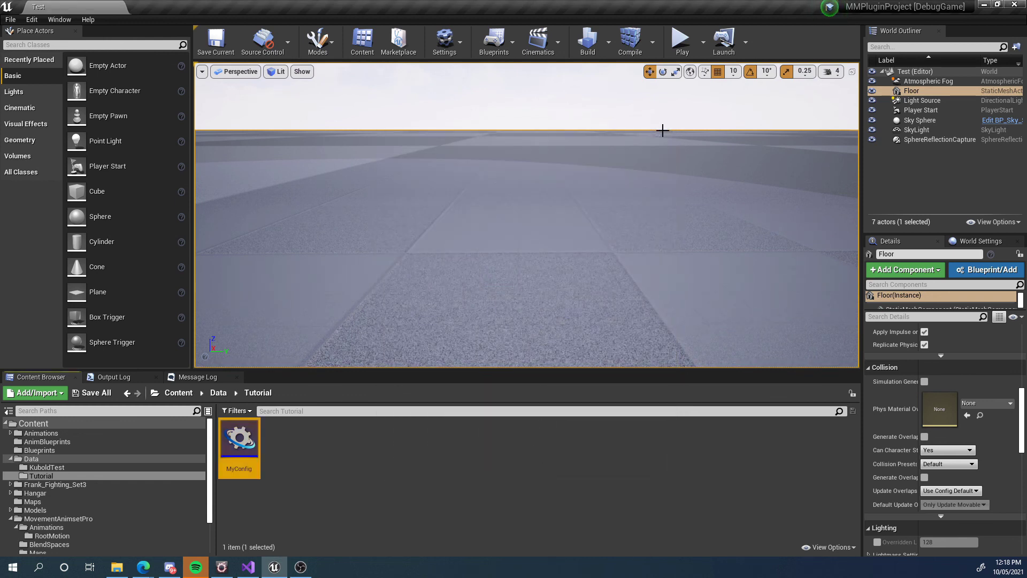
- Switch to the browser to review the Motion Symphony Pipeline Overview steps, and return to Unreal Editor
{"action": "key", "text": "alt+Tab"}
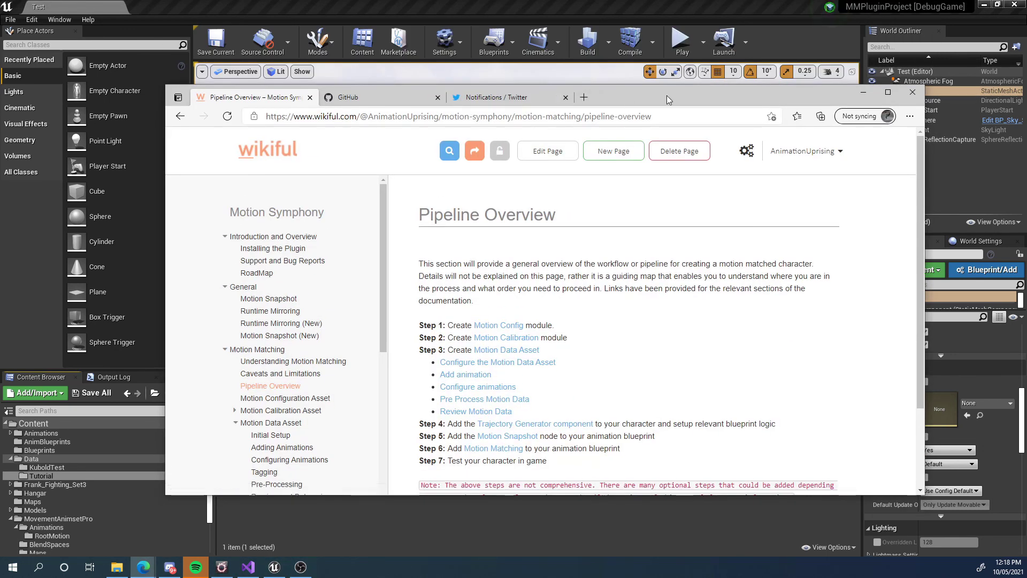
{"action": "double_click", "coordinate": [666, 95]}
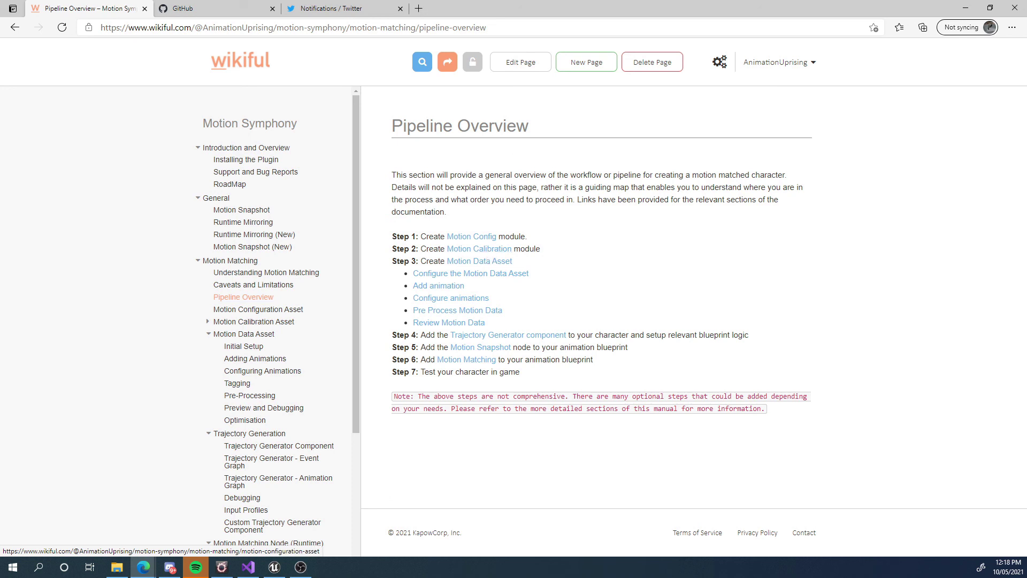
{"action": "key", "text": "alt+Tab"}
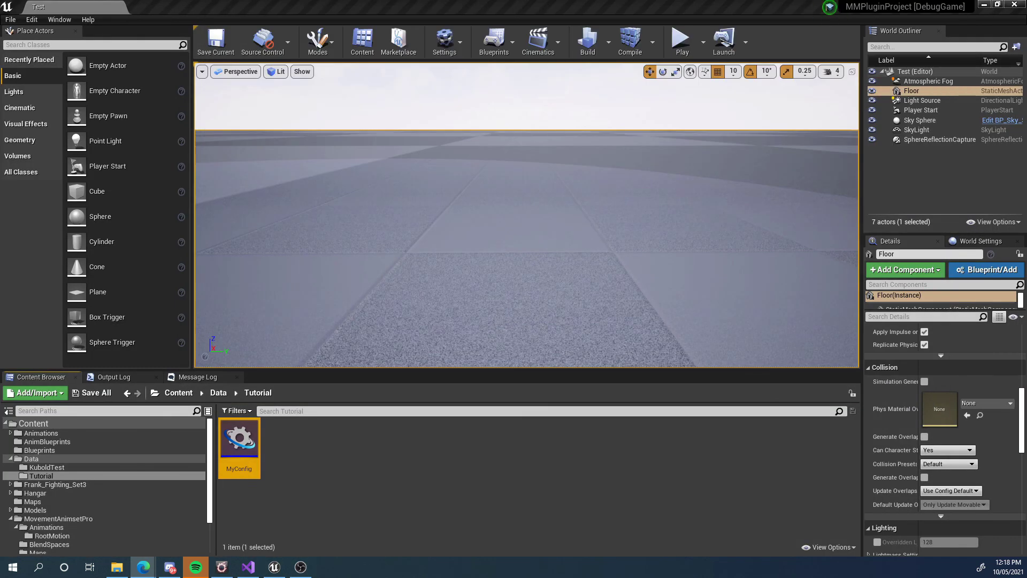